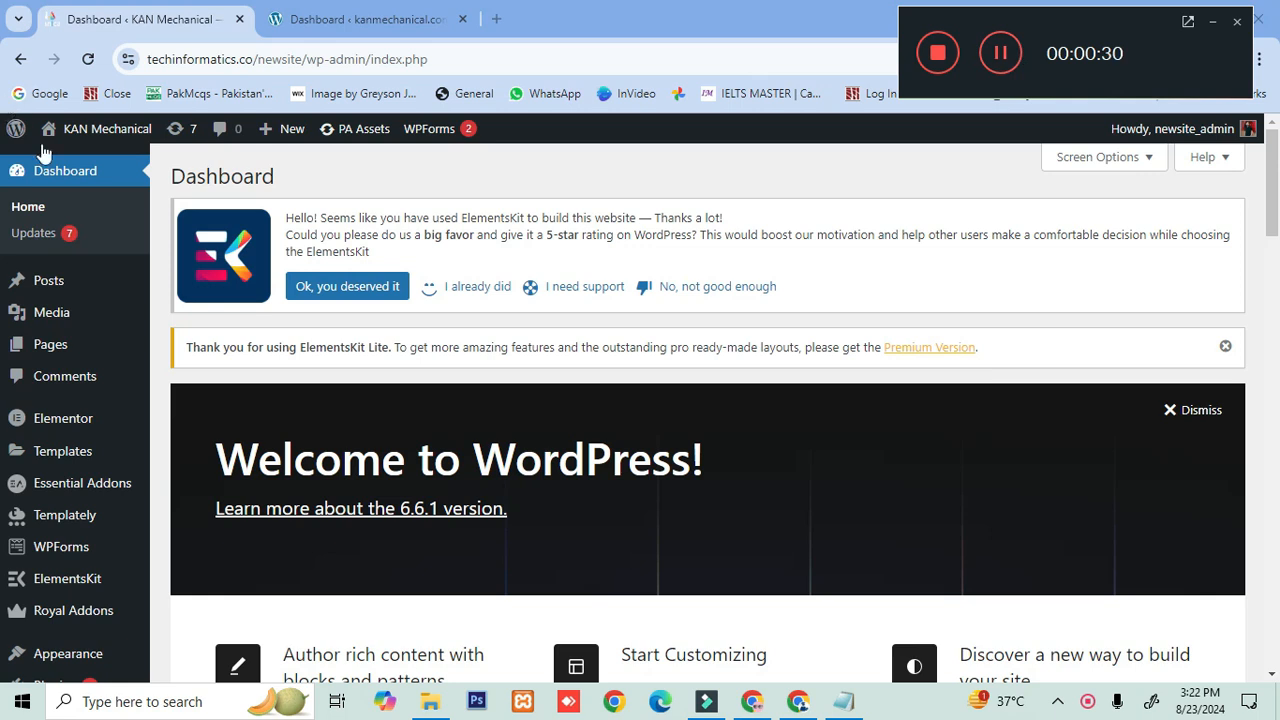
- Open the KAN Mechanical site from its techinformatics.co dashboard in a new tab and look over its homepage
right_click(78, 132)
click(138, 165)
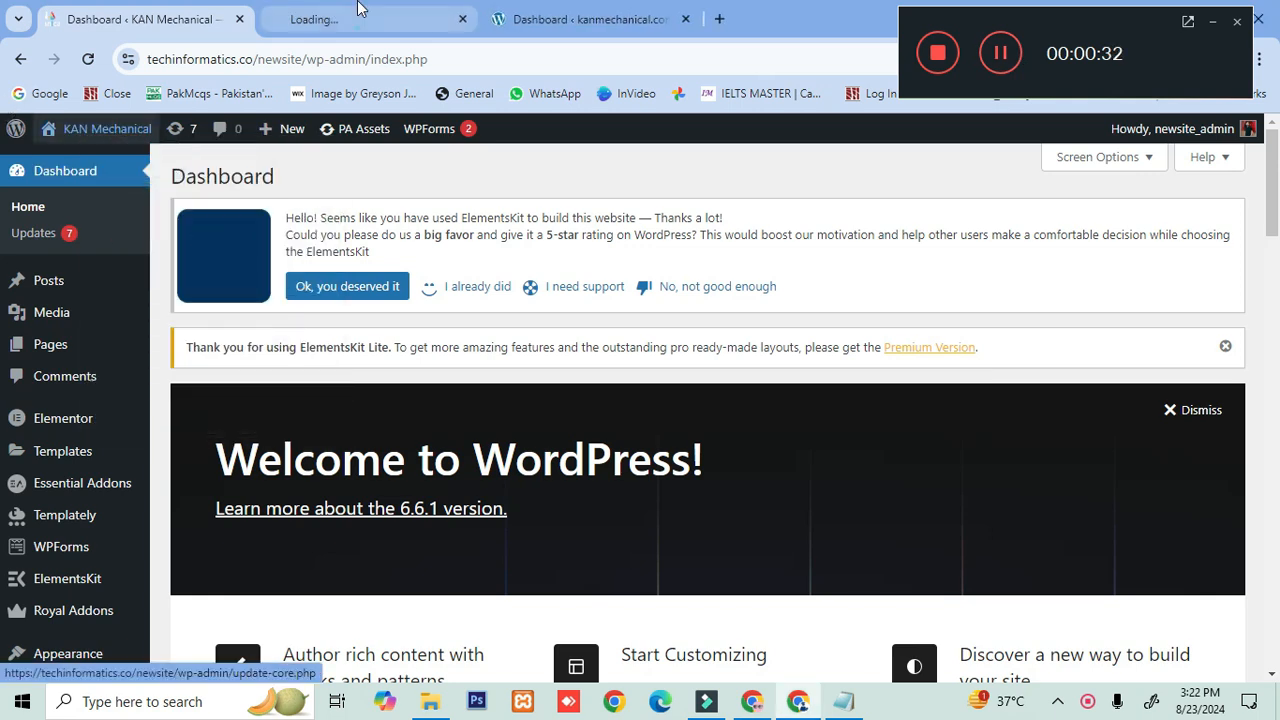
click(320, 19)
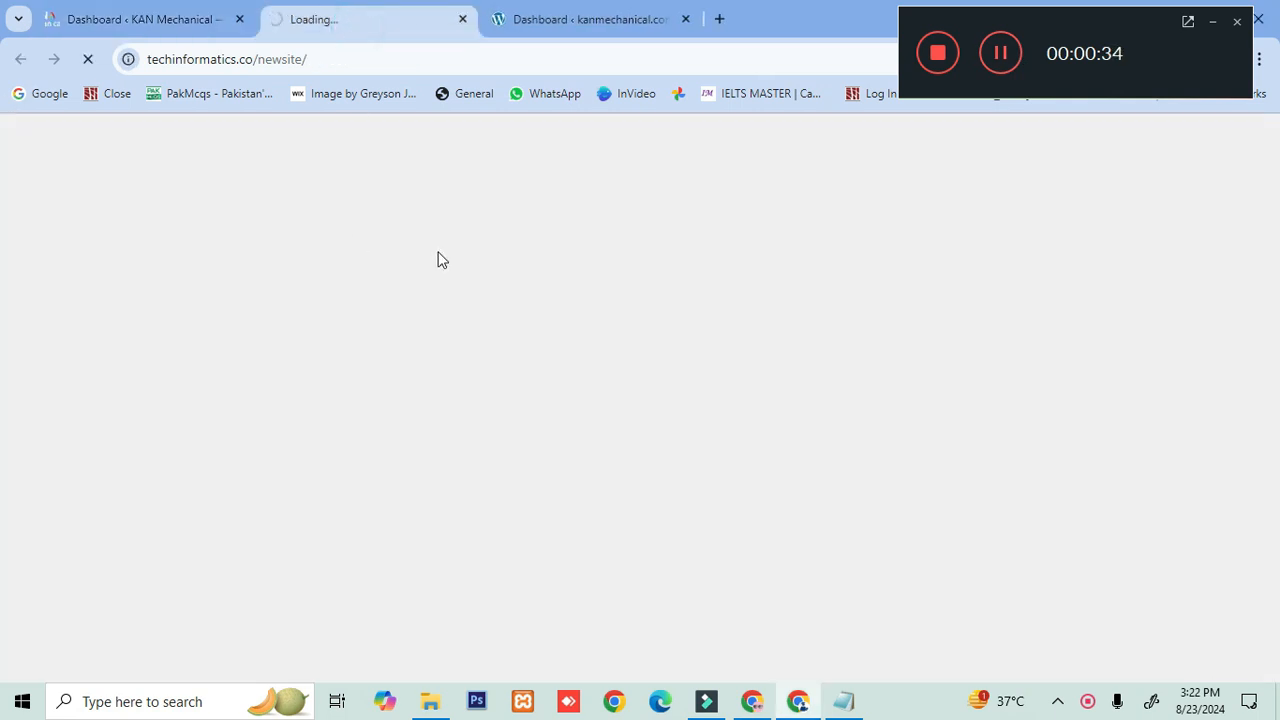
scroll(434, 289, down, 12)
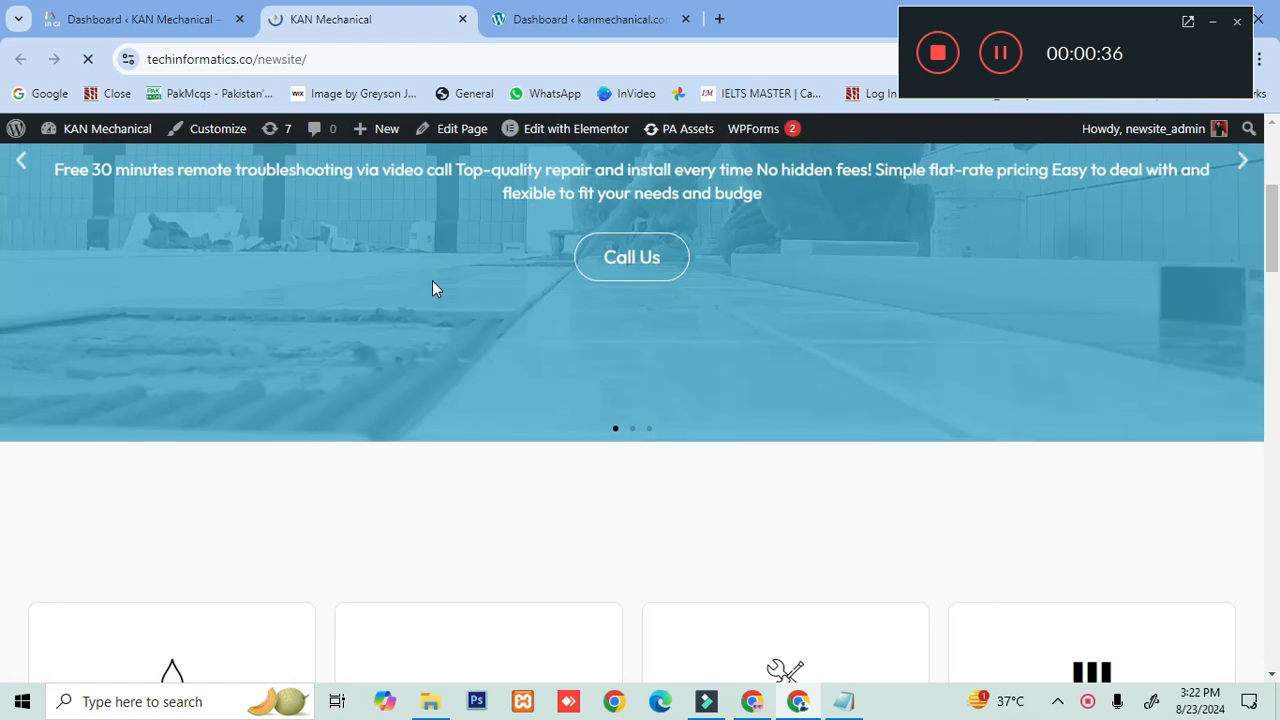
scroll(437, 298, up, 10)
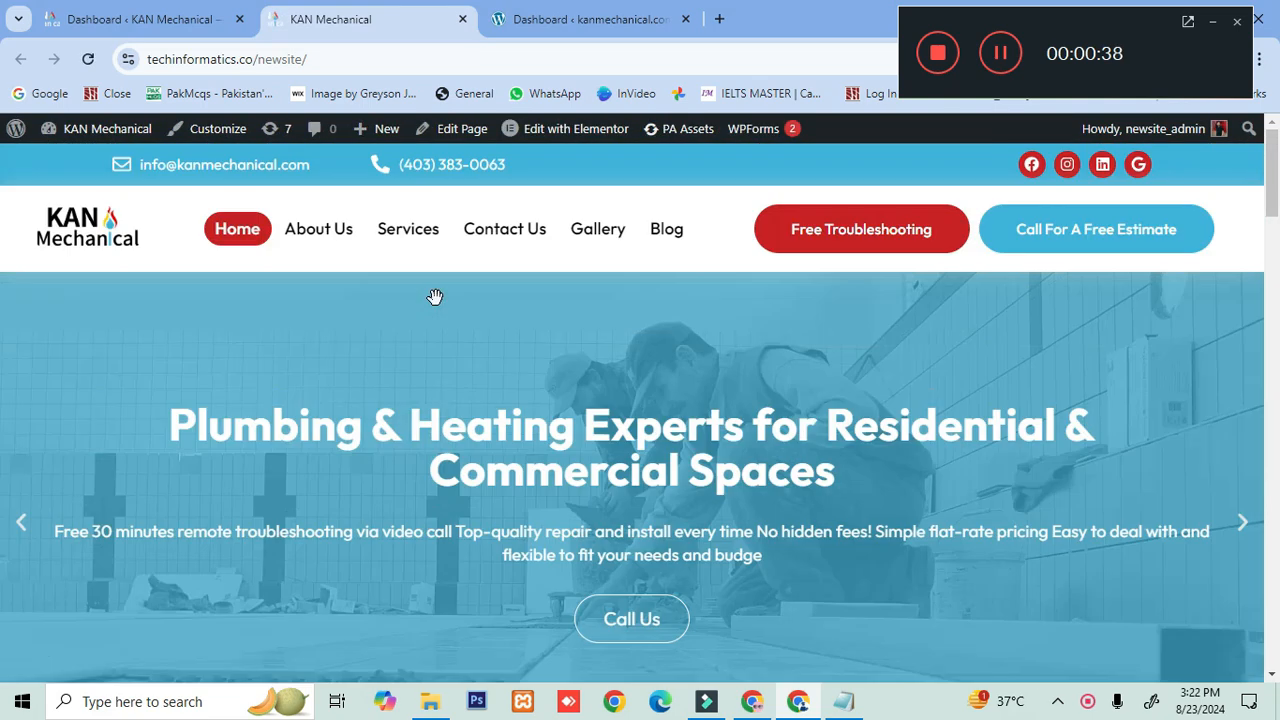
- Open the kanmechanical.com site from its own dashboard in a new tab and view its homepage
click(596, 14)
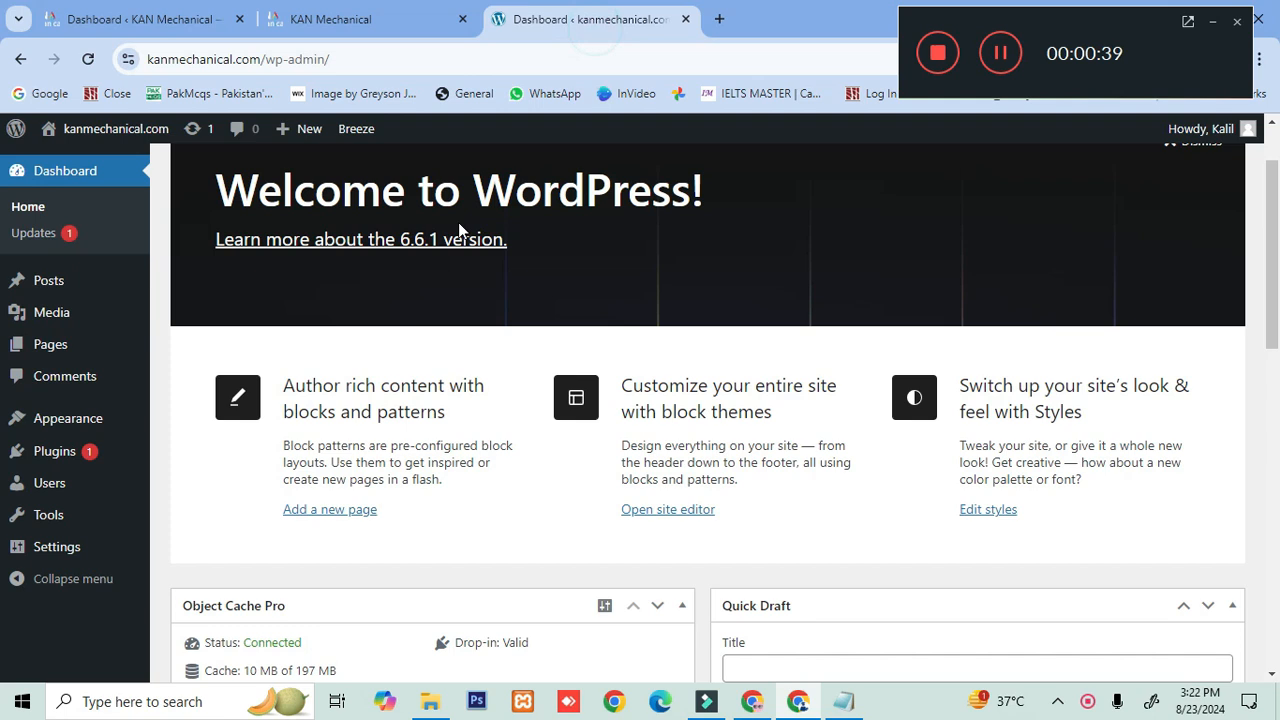
right_click(120, 132)
click(164, 156)
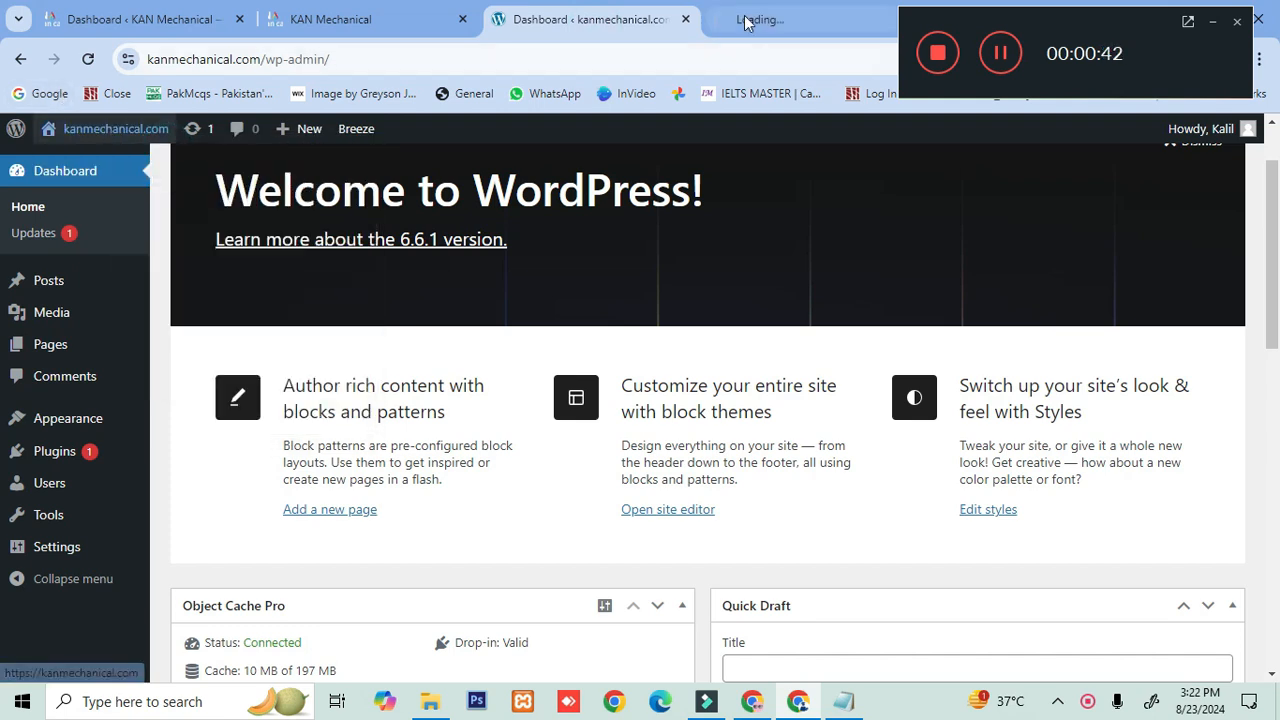
click(749, 20)
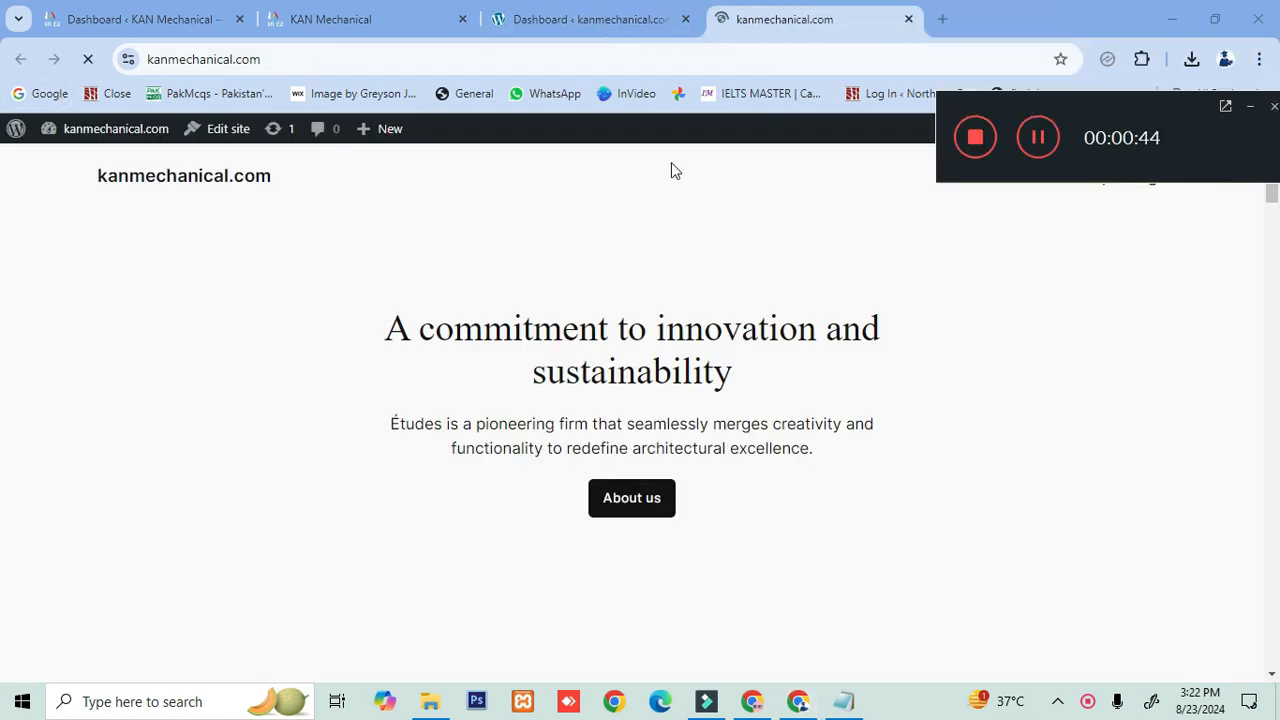
- Review the homepage content of the techinformatics.co/newsite site again
click(557, 14)
click(293, 12)
scroll(437, 451, down, 15)
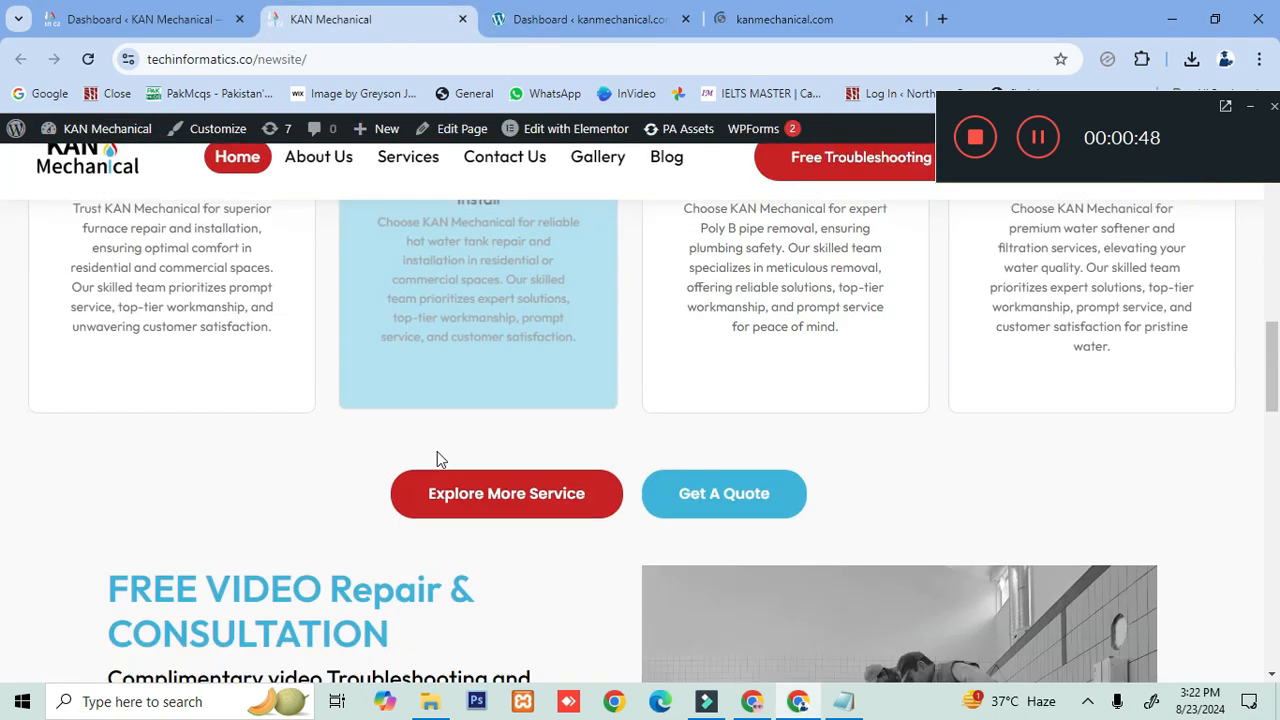
scroll(437, 489, up, 8)
scroll(452, 490, up, 10)
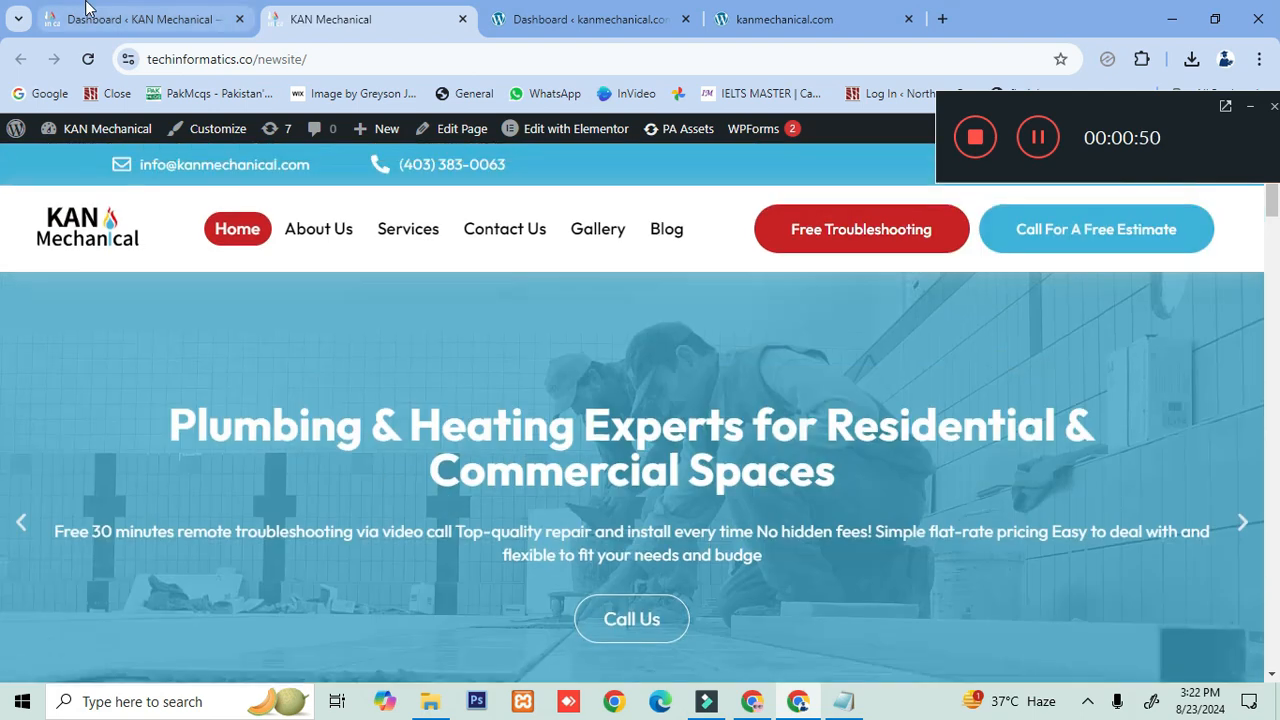
- Go to the page for adding a new plugin in the techinformatics.co/newsite dashboard
click(140, 19)
mouse_move(52, 547)
scroll(52, 547, down, 5)
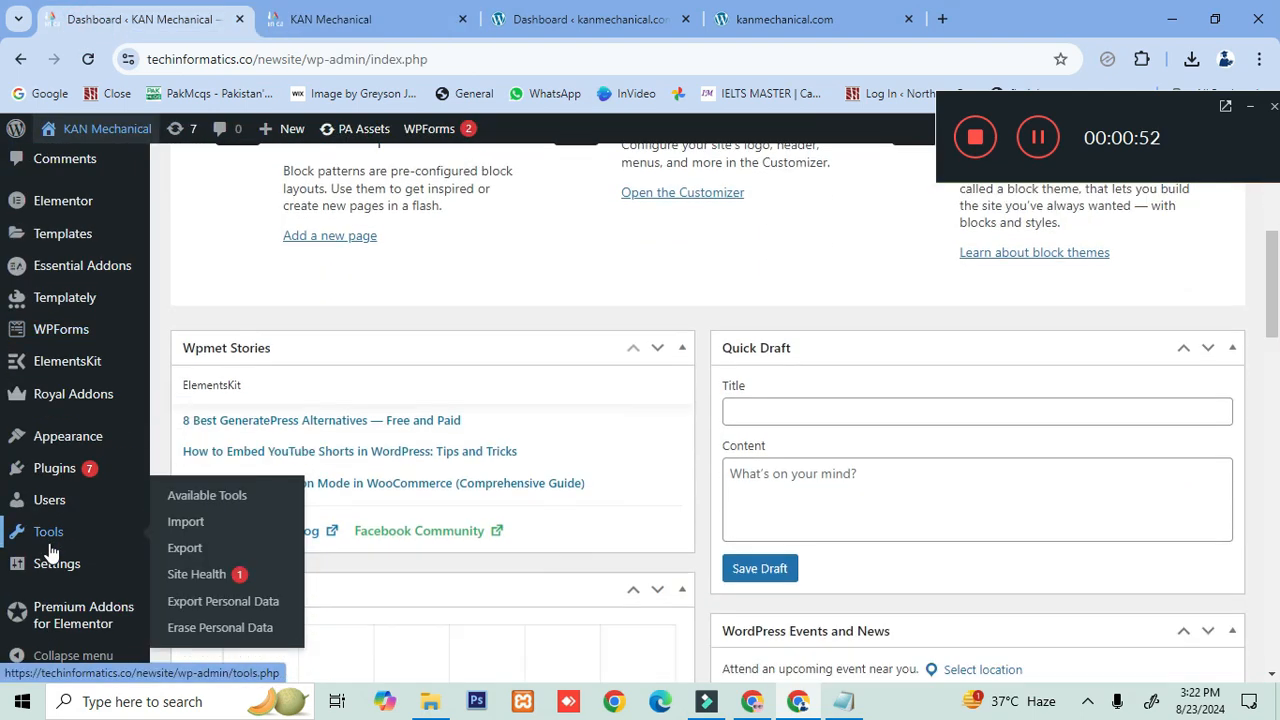
mouse_move(15, 472)
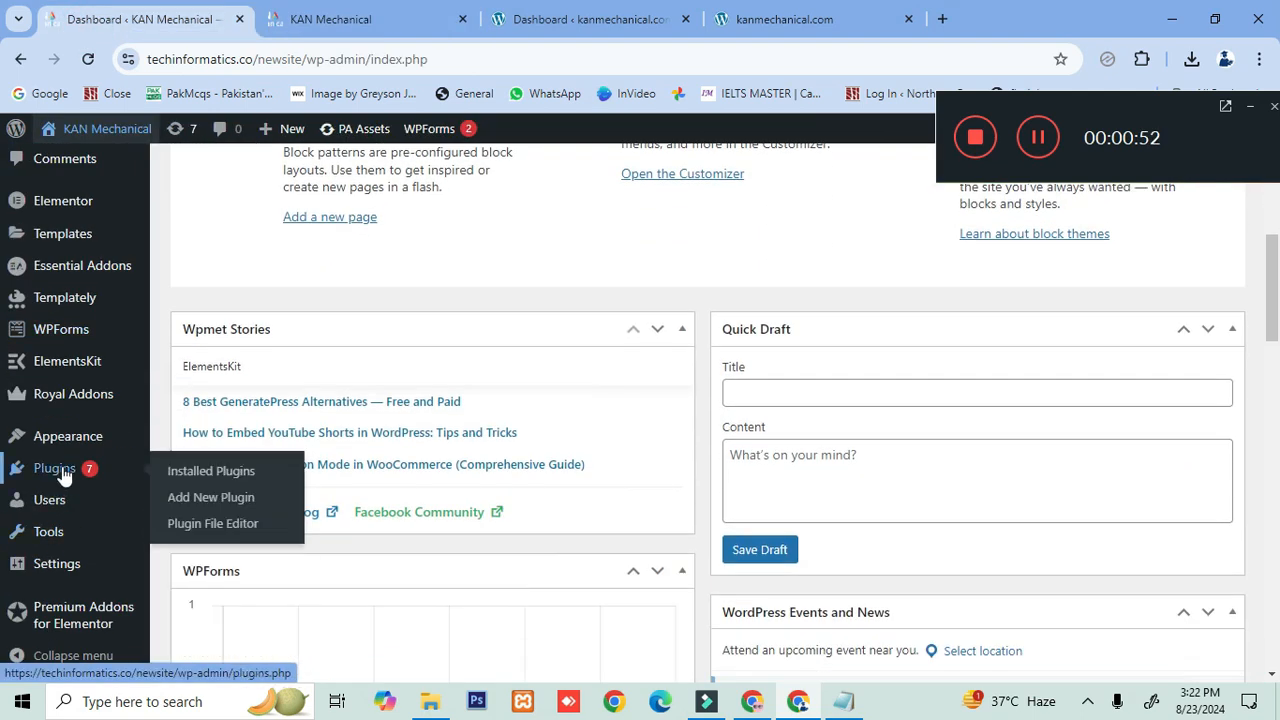
click(203, 500)
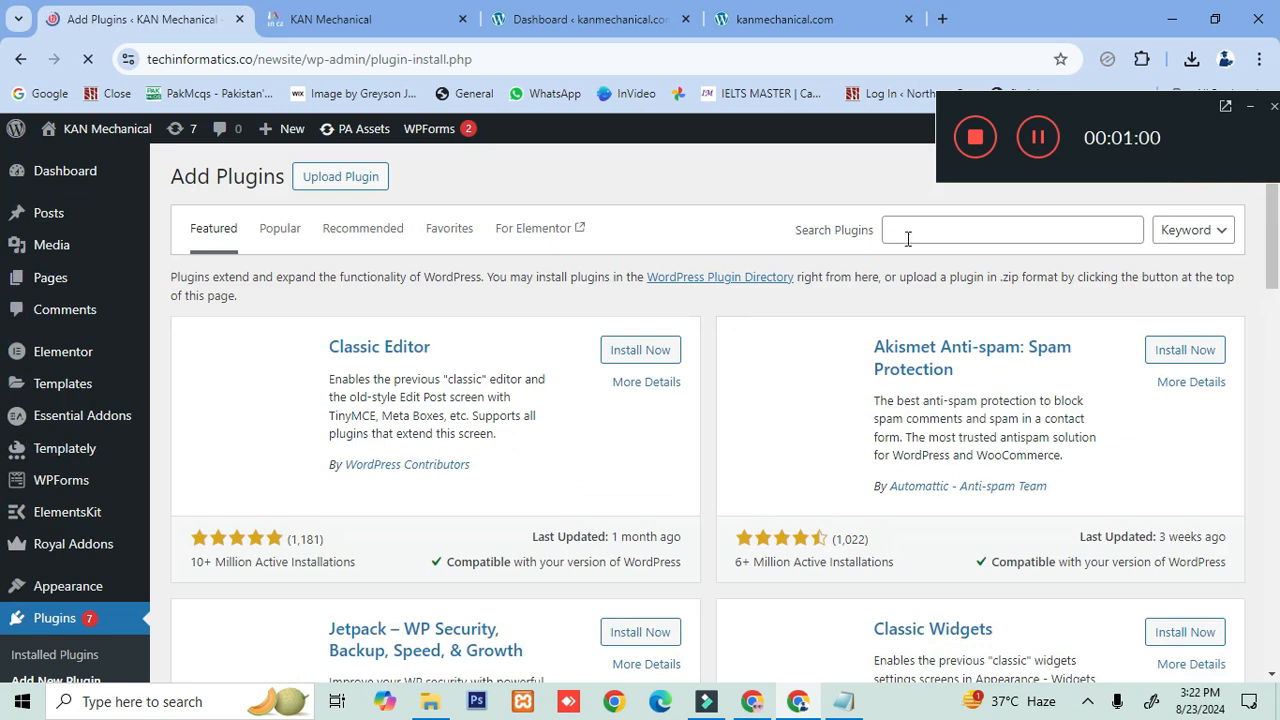
- Search the plugin directory for "wp vivid" and look through the results
click(907, 232)
text(w)
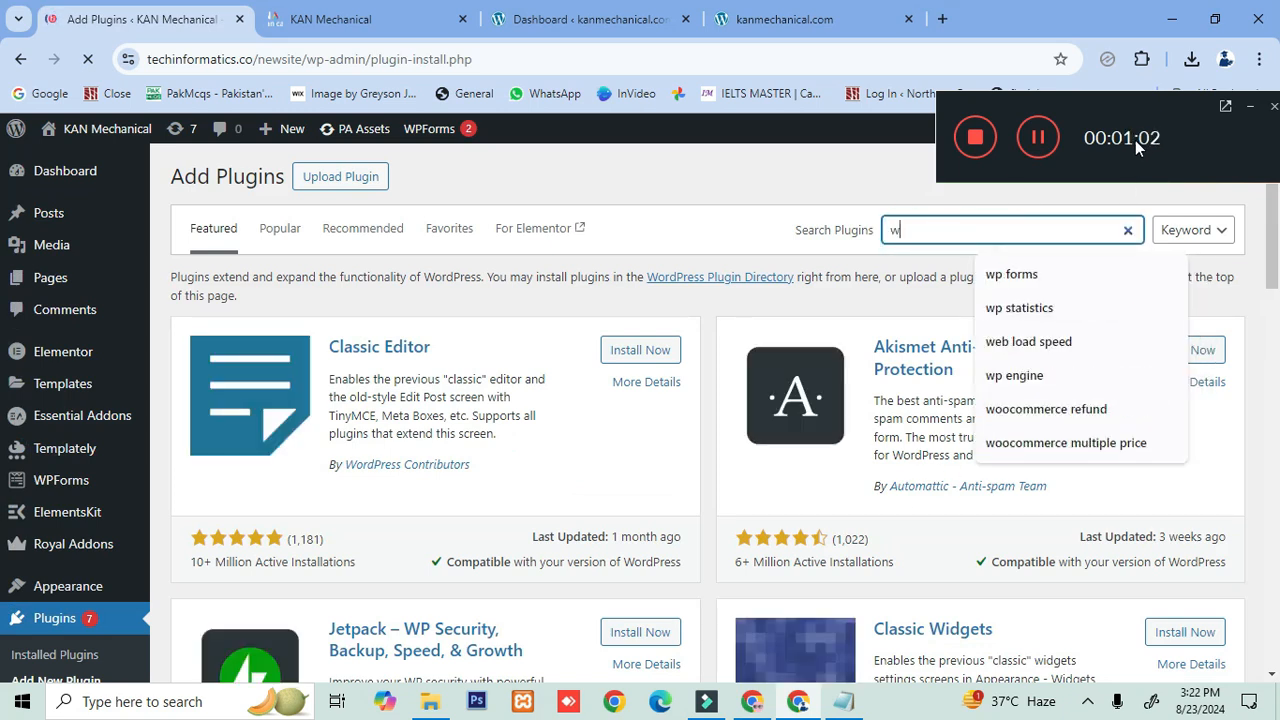
text(p vivi)
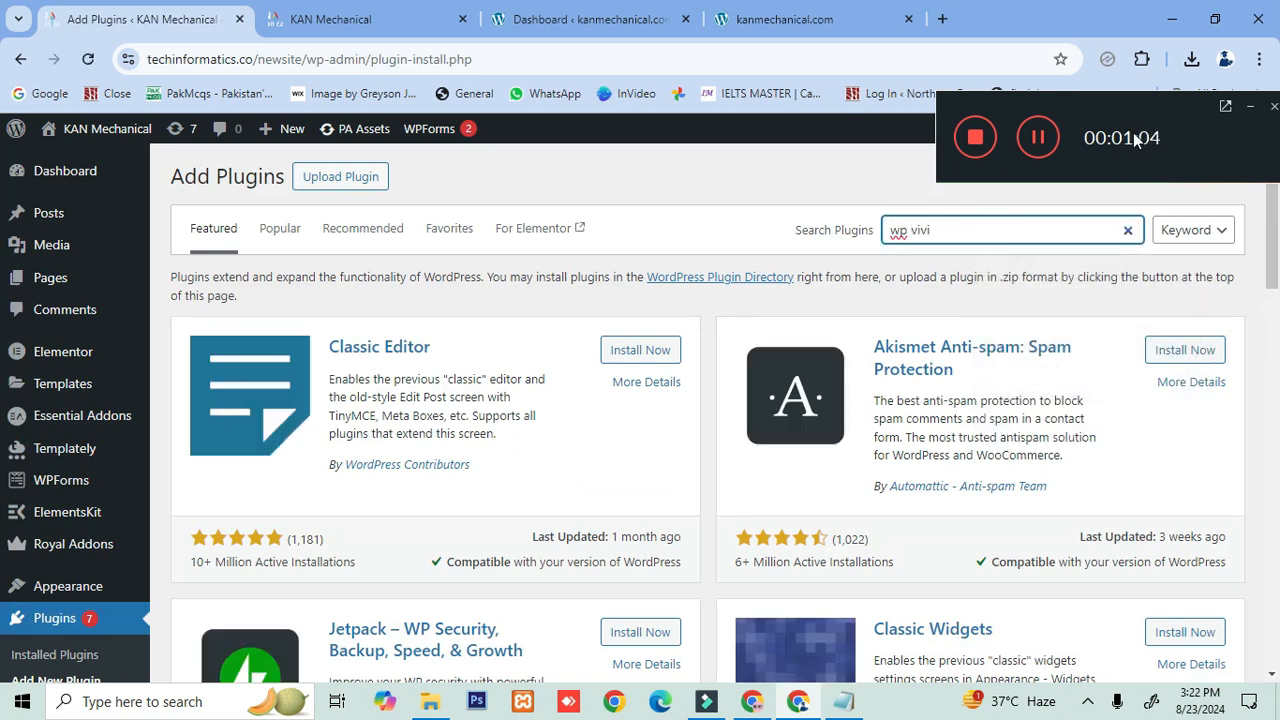
text(d)
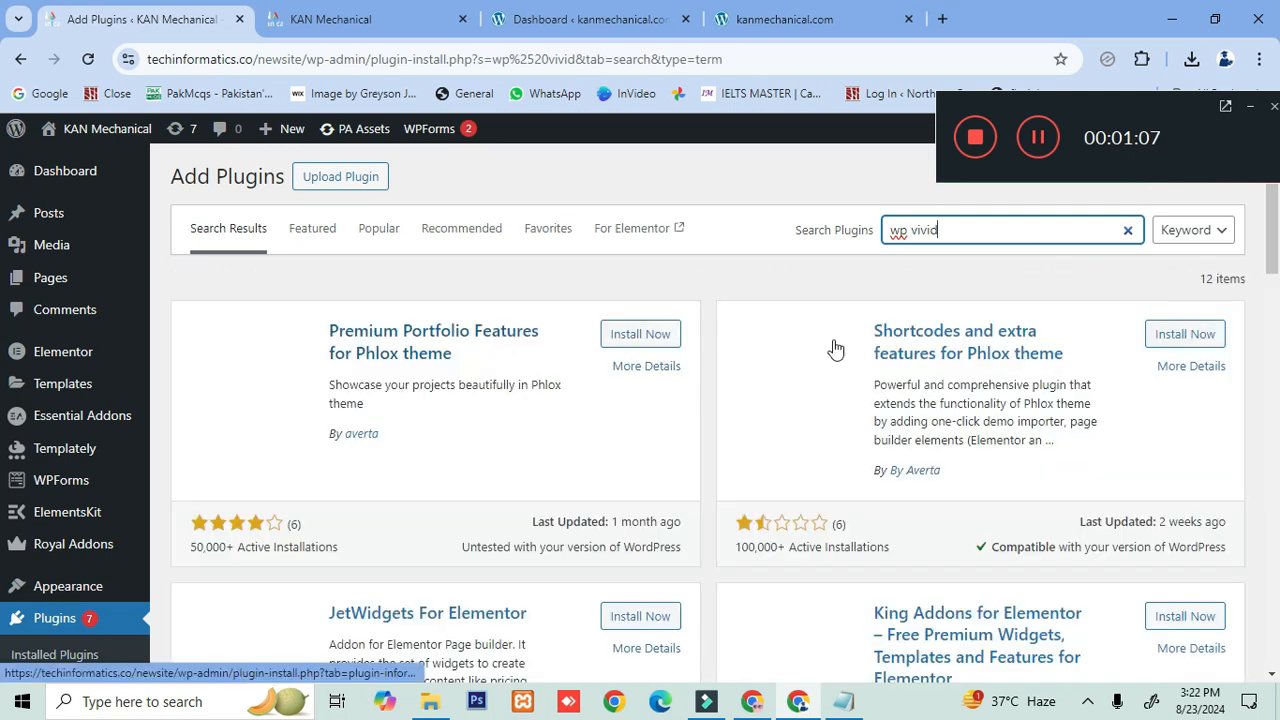
scroll(600, 457, down, 5)
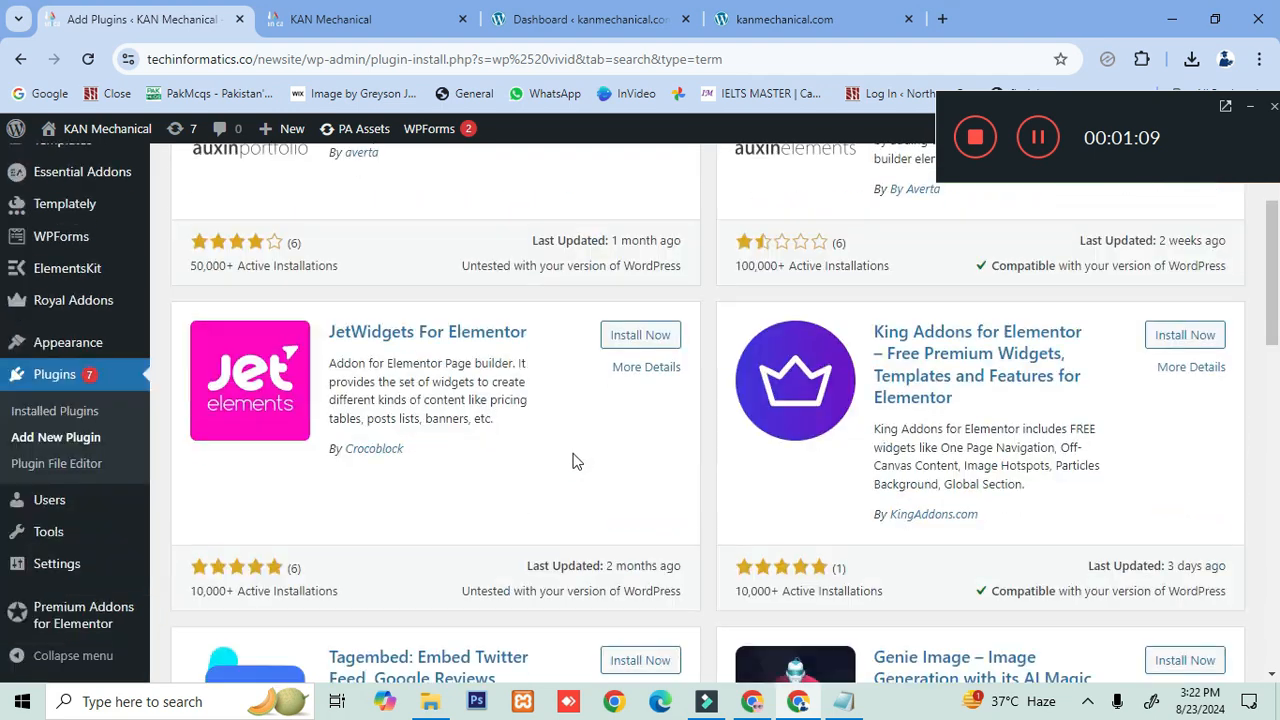
scroll(575, 457, down, 8)
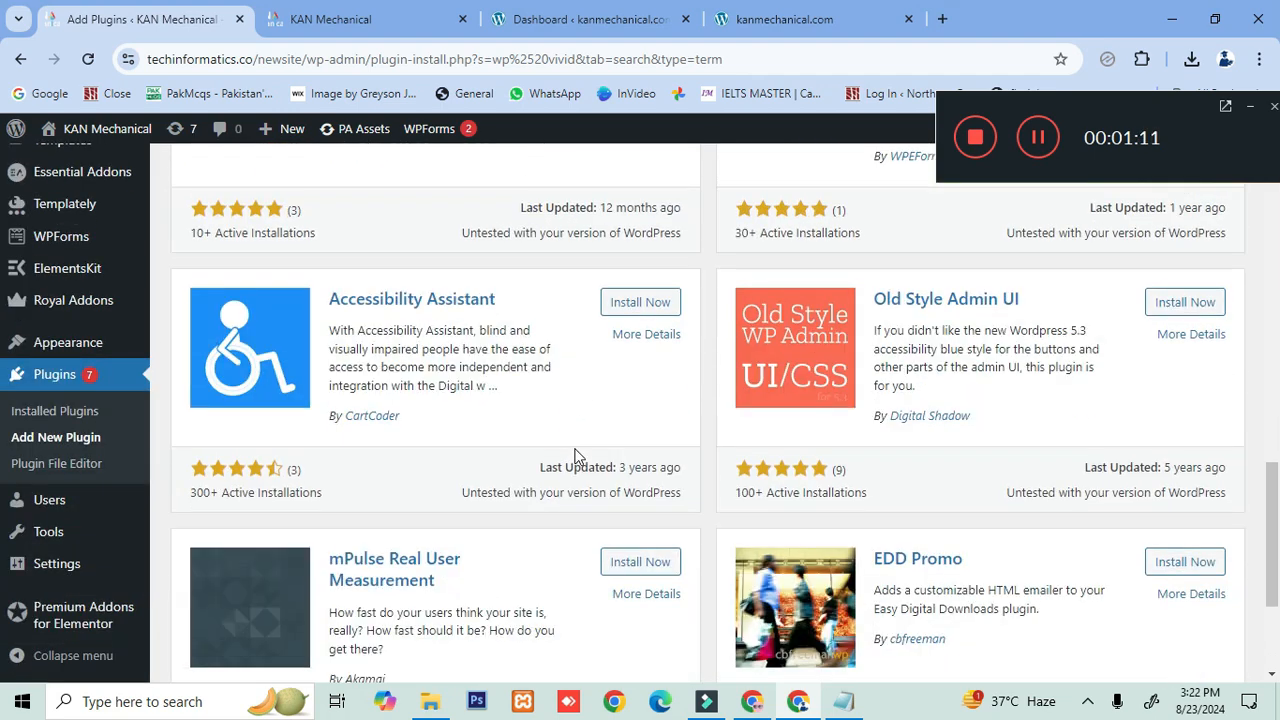
scroll(575, 455, up, 12)
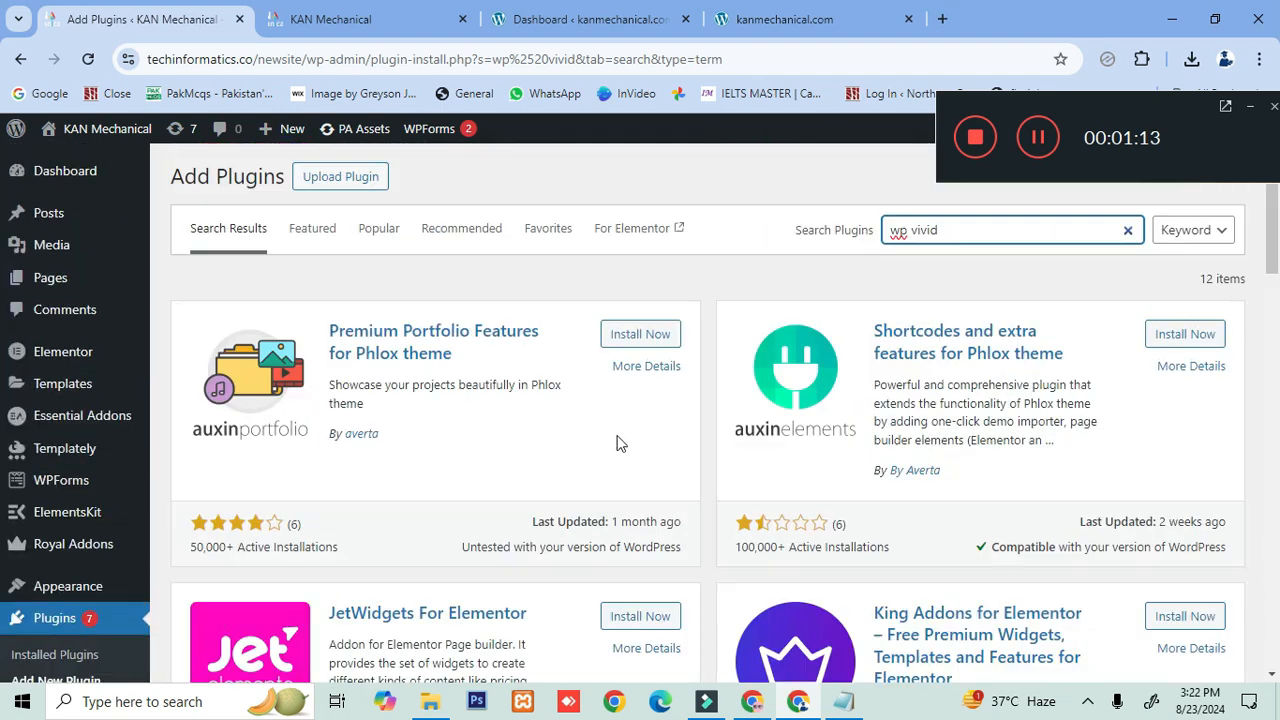
- Replace the plugin search term with "wpvivid"
triple_click(975, 237)
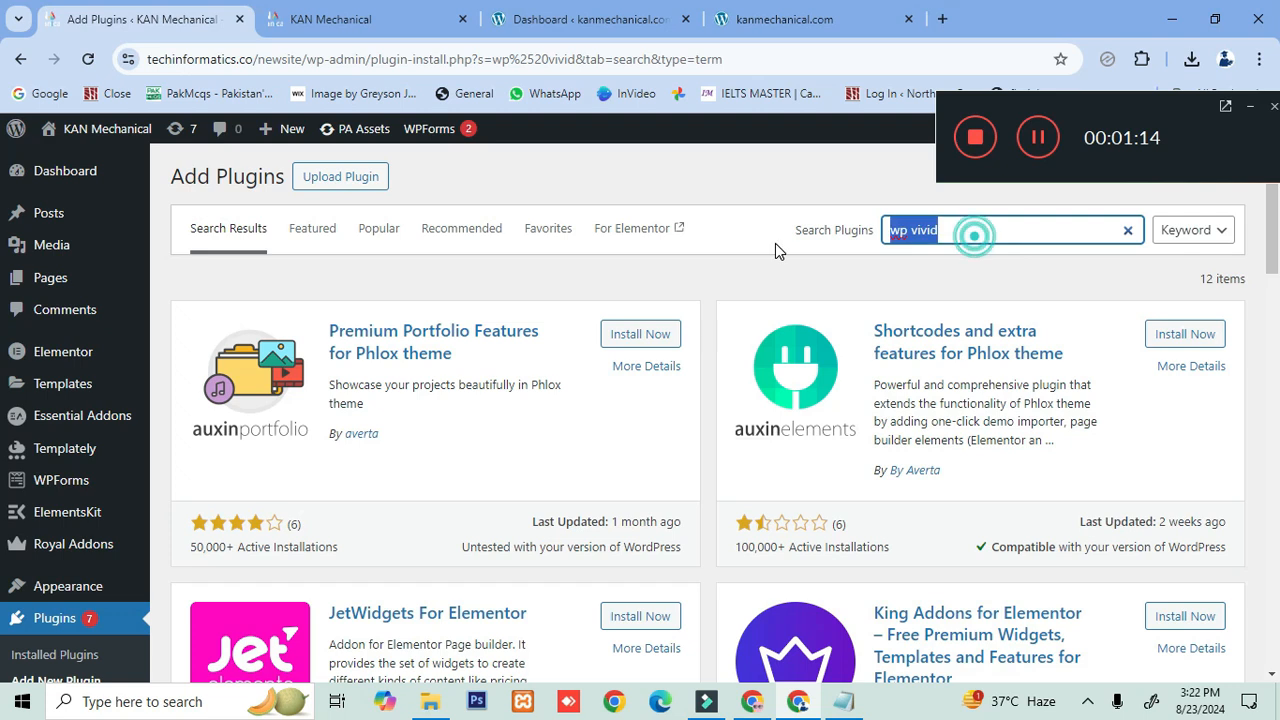
click(1036, 138)
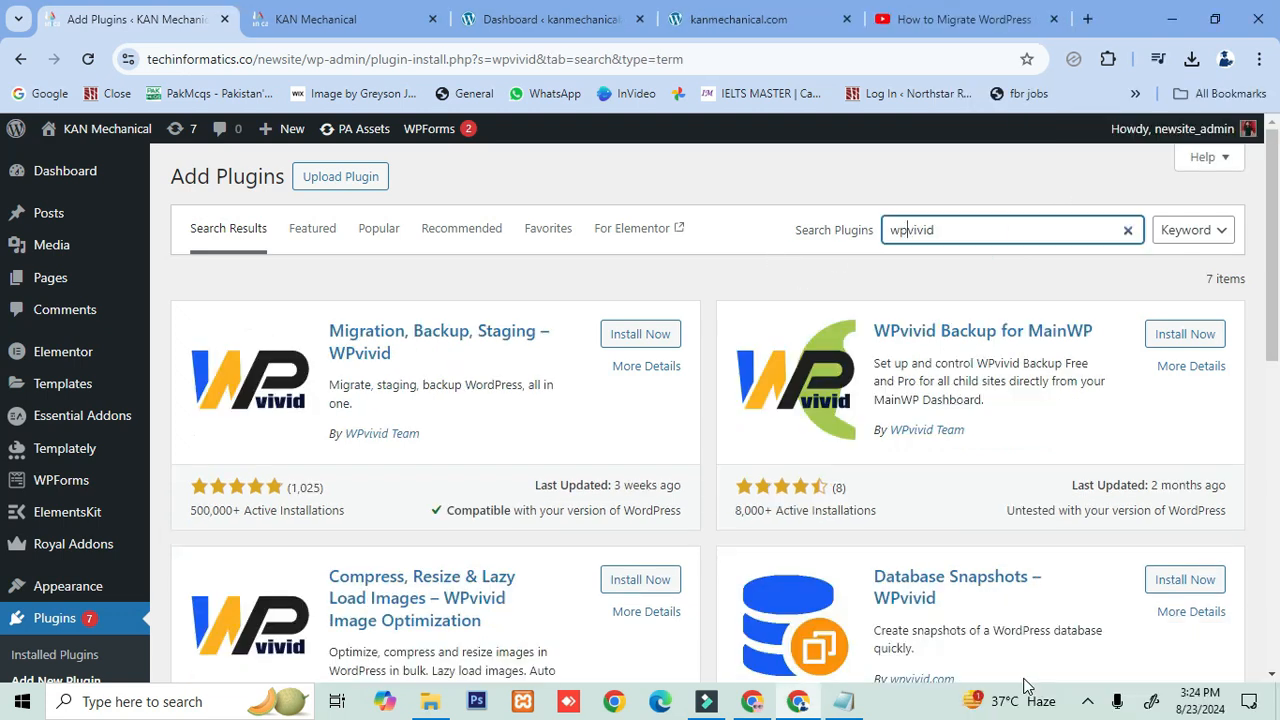
click(1088, 701)
right_click(1069, 663)
click(1080, 687)
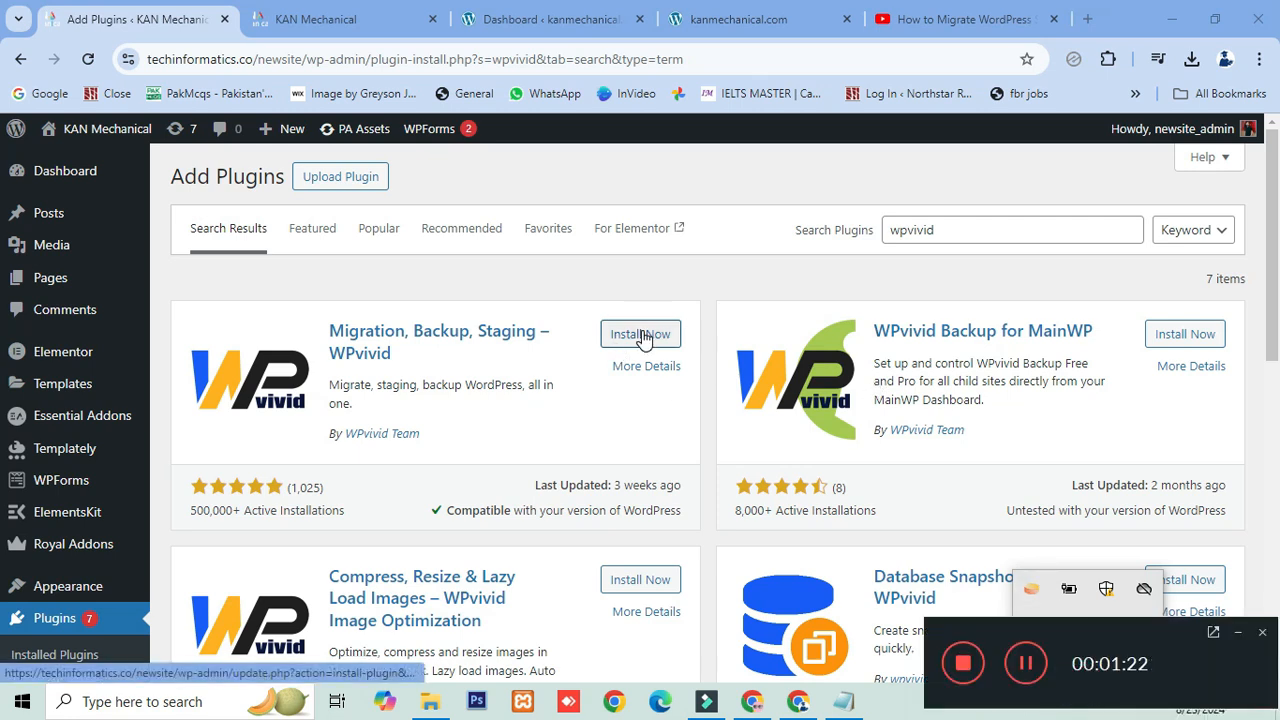
- Install the Migration, Backup, Staging – WPvivid plugin on the techinformatics.co/newsite site
click(398, 357)
drag(398, 360, 330, 338)
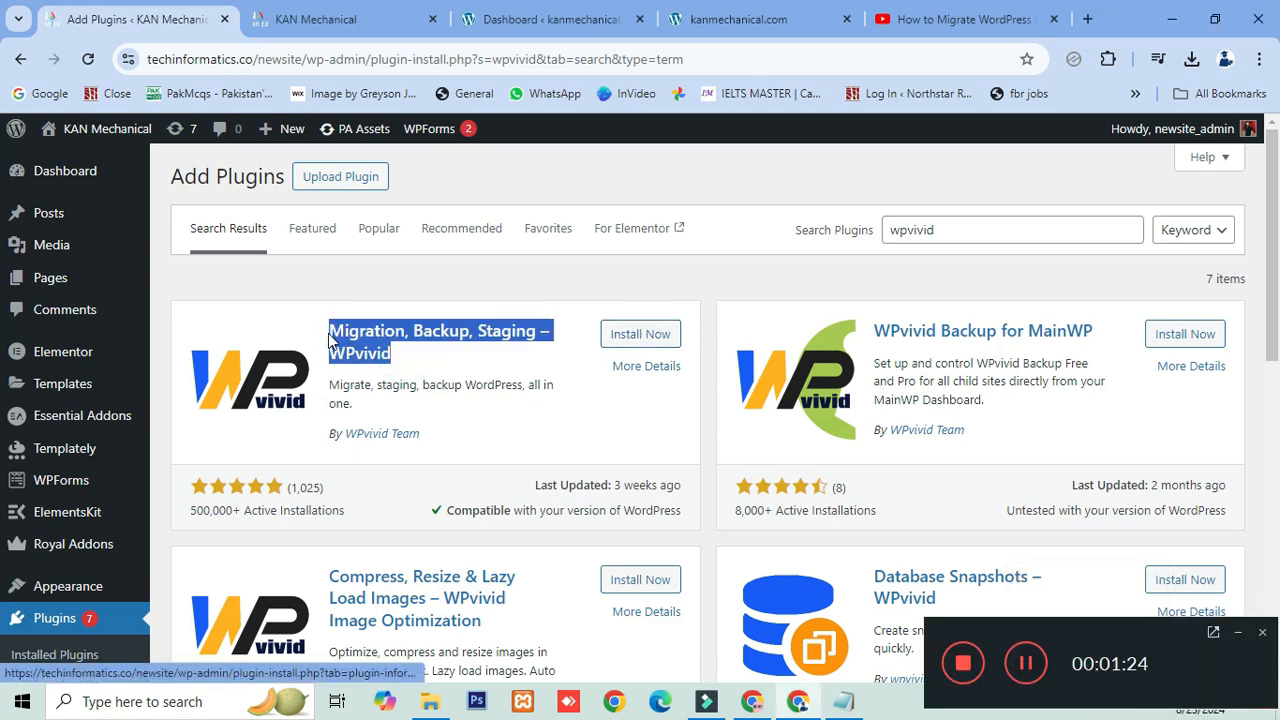
click(614, 336)
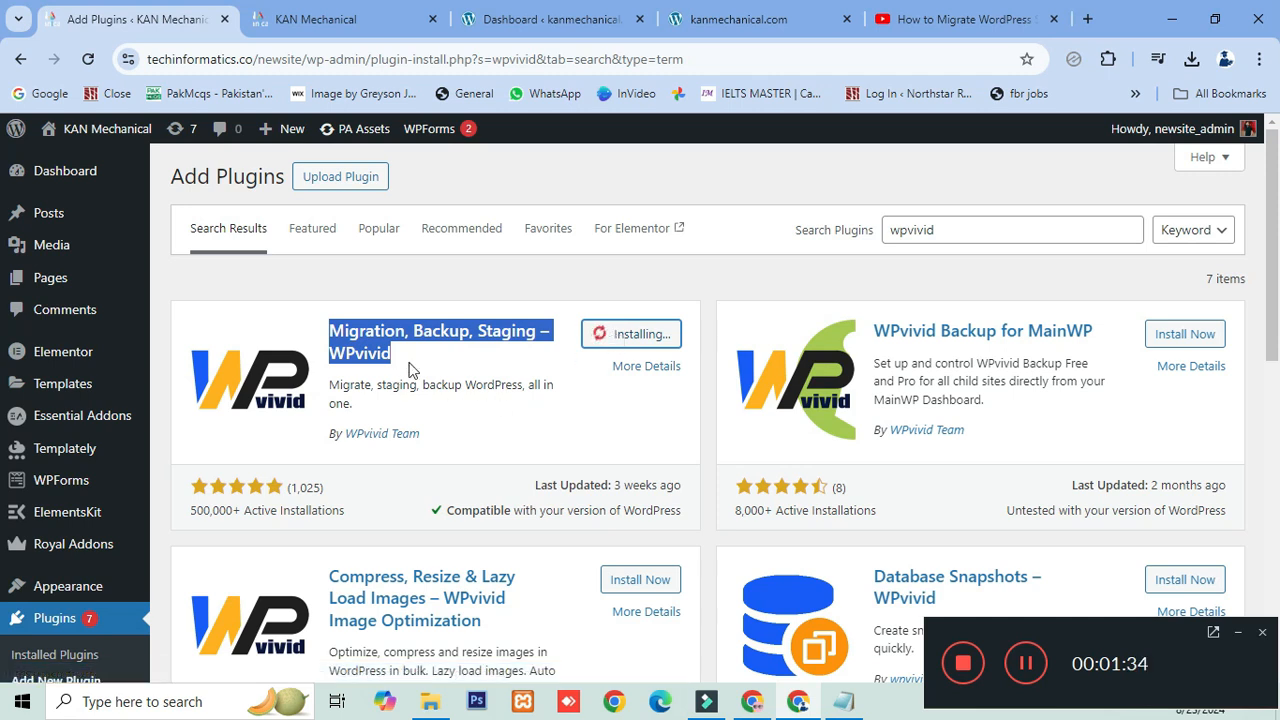
- Go to the page for adding a new plugin in the kanmechanical.com dashboard
click(528, 19)
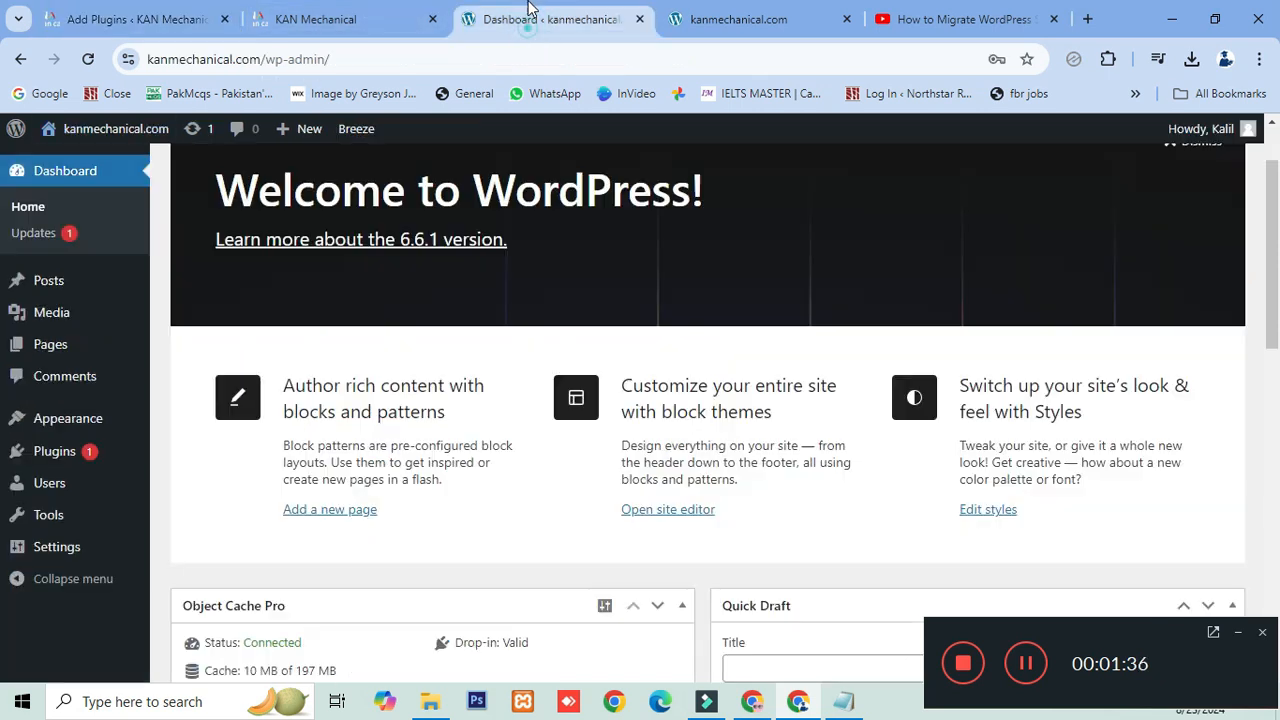
mouse_move(63, 451)
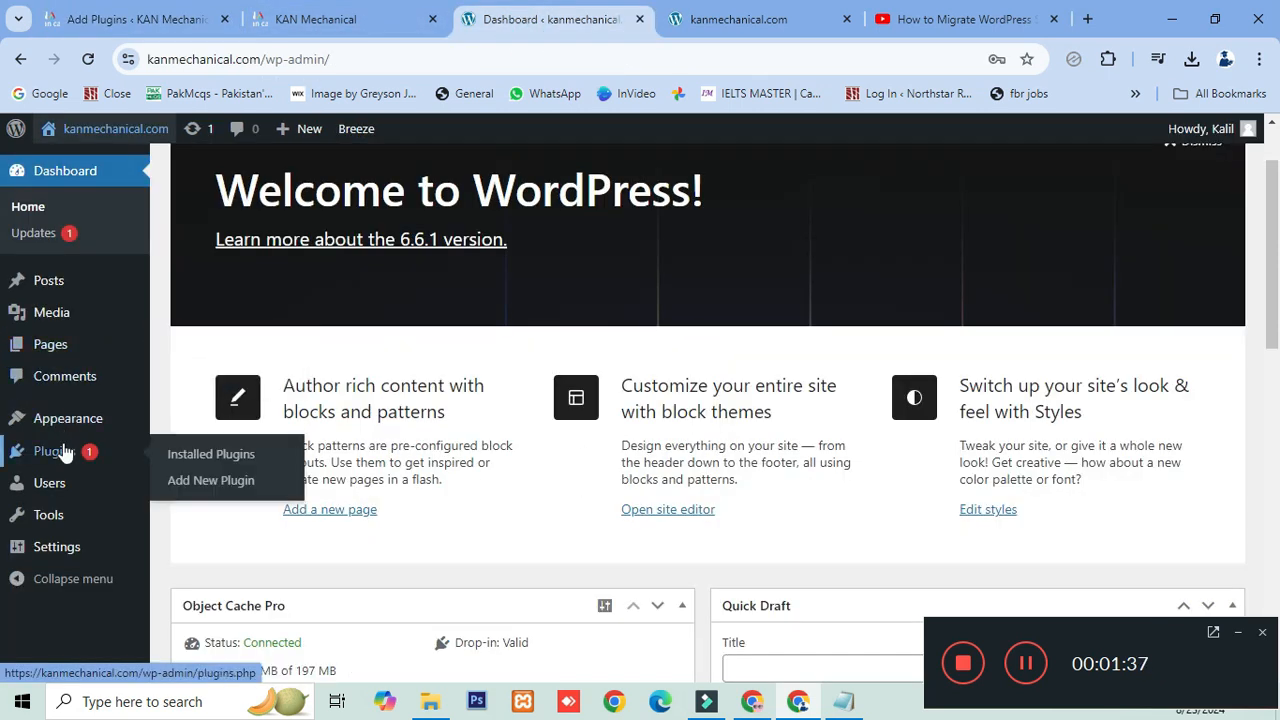
click(201, 482)
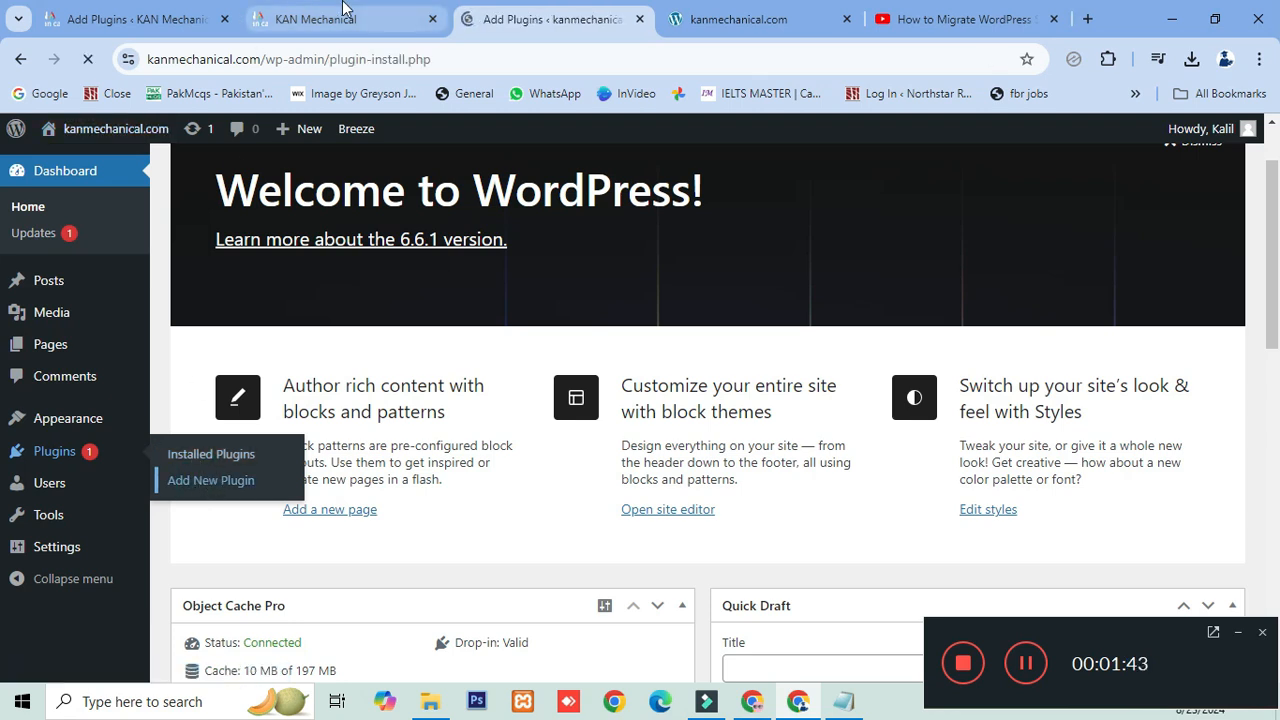
- Return to the techinformatics.co/newsite plugin results and activate the Migration, Backup, Staging – WPvivid plugin
click(150, 19)
click(345, 12)
click(162, 25)
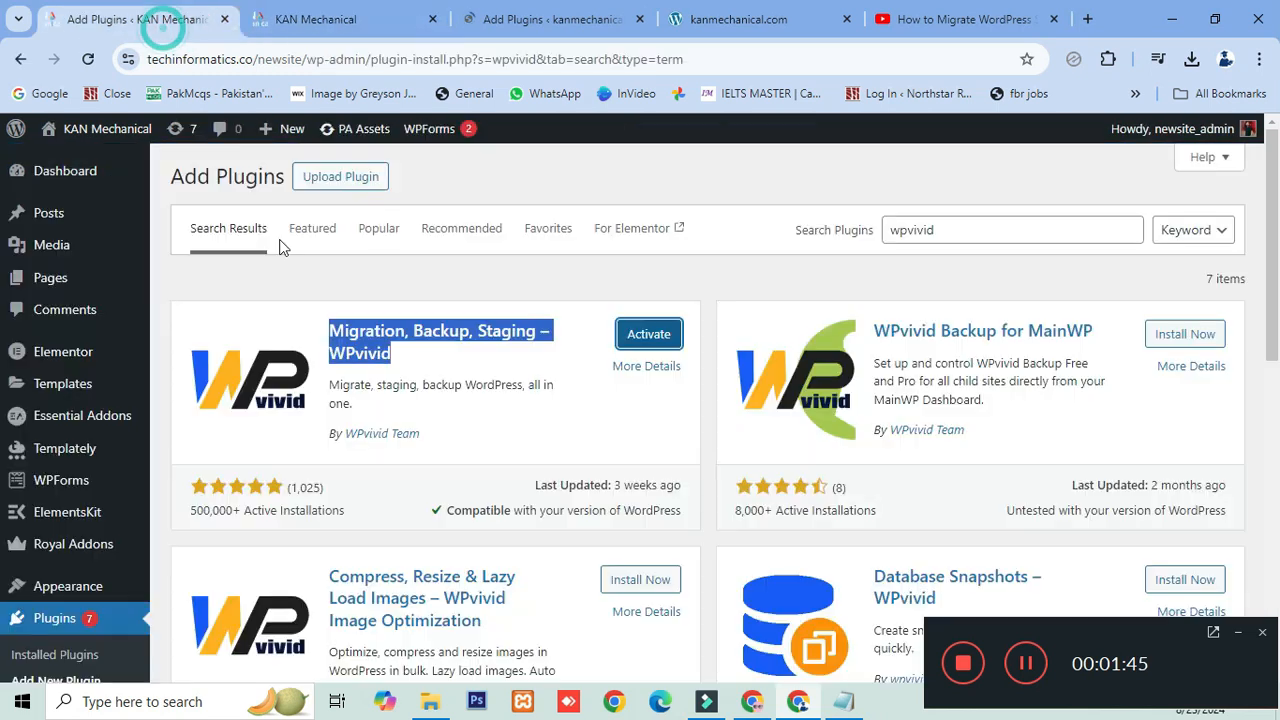
click(641, 340)
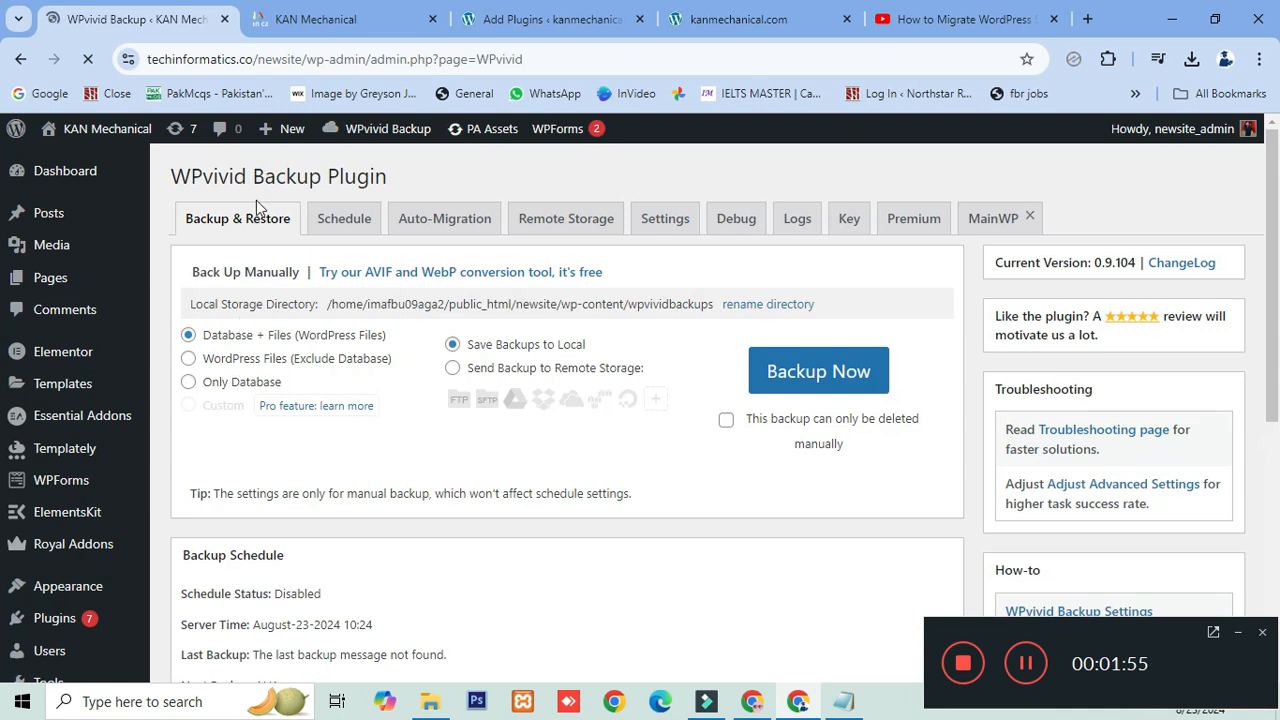
- Find the Migration, Backup, Staging – WPvivid plugin on kanmechanical.com by searching "wpvivid", and install and activate it
click(315, 19)
click(535, 19)
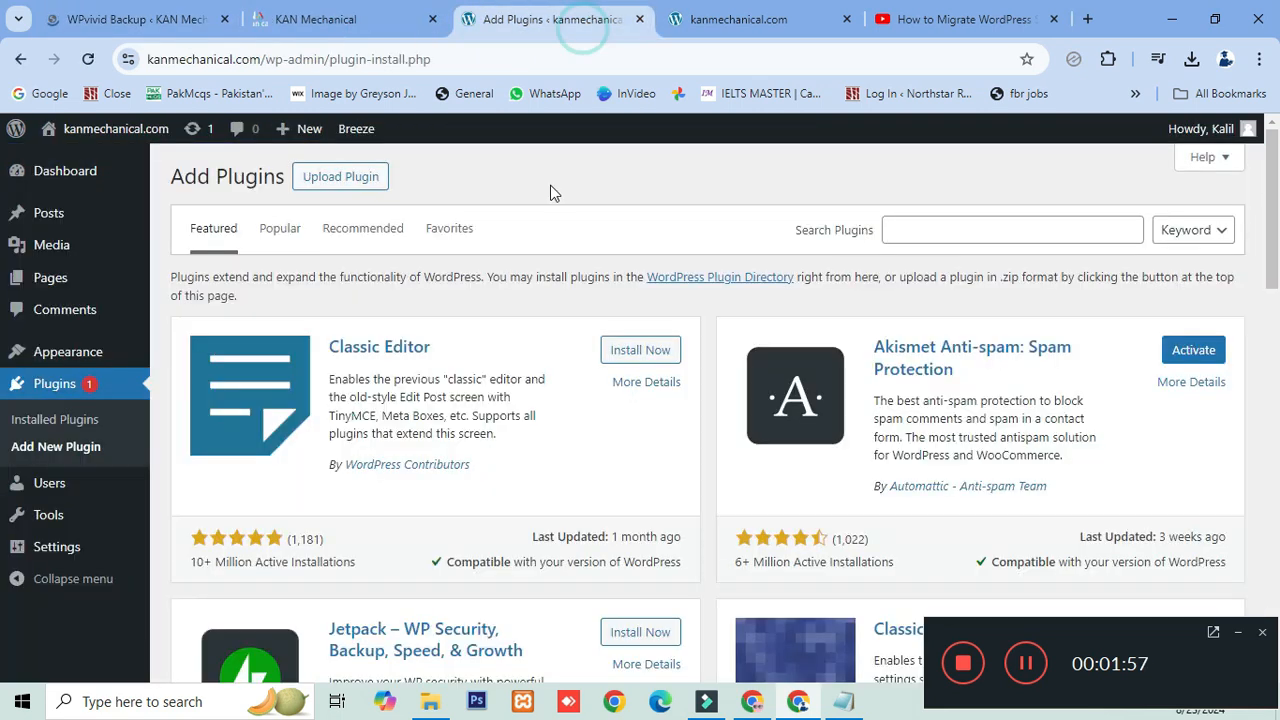
click(903, 232)
text(wpviv)
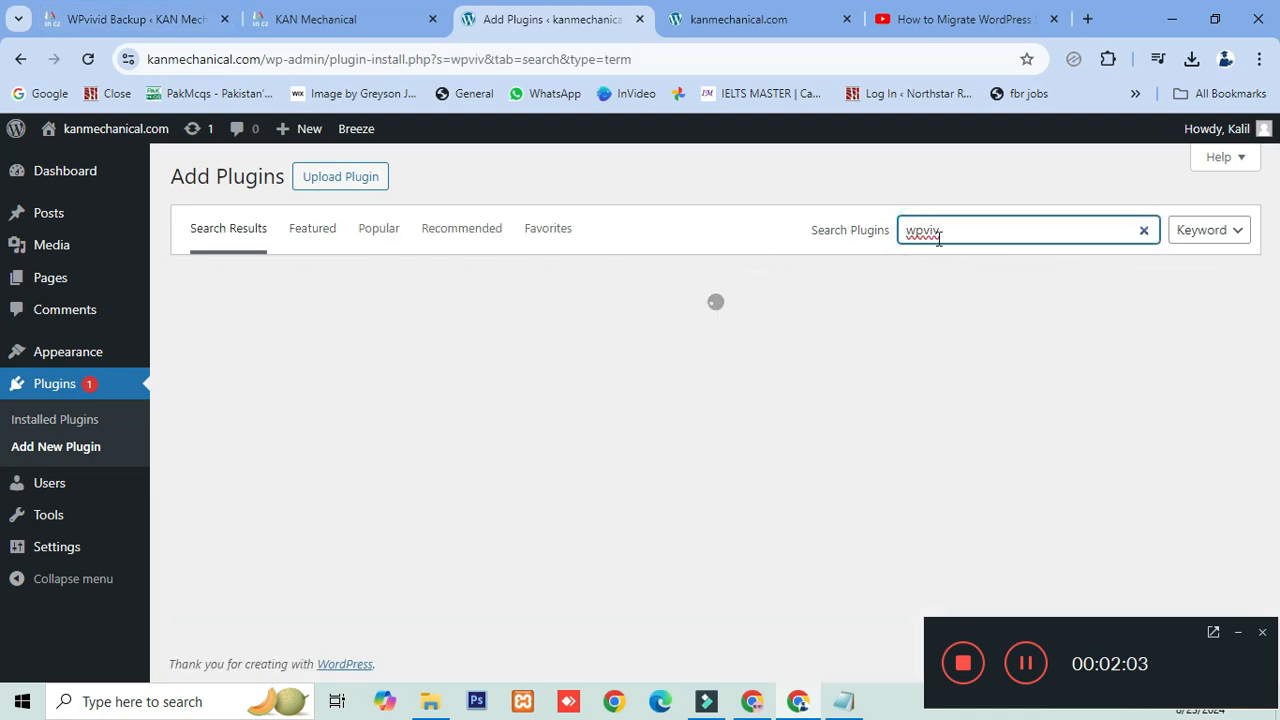
text(id)
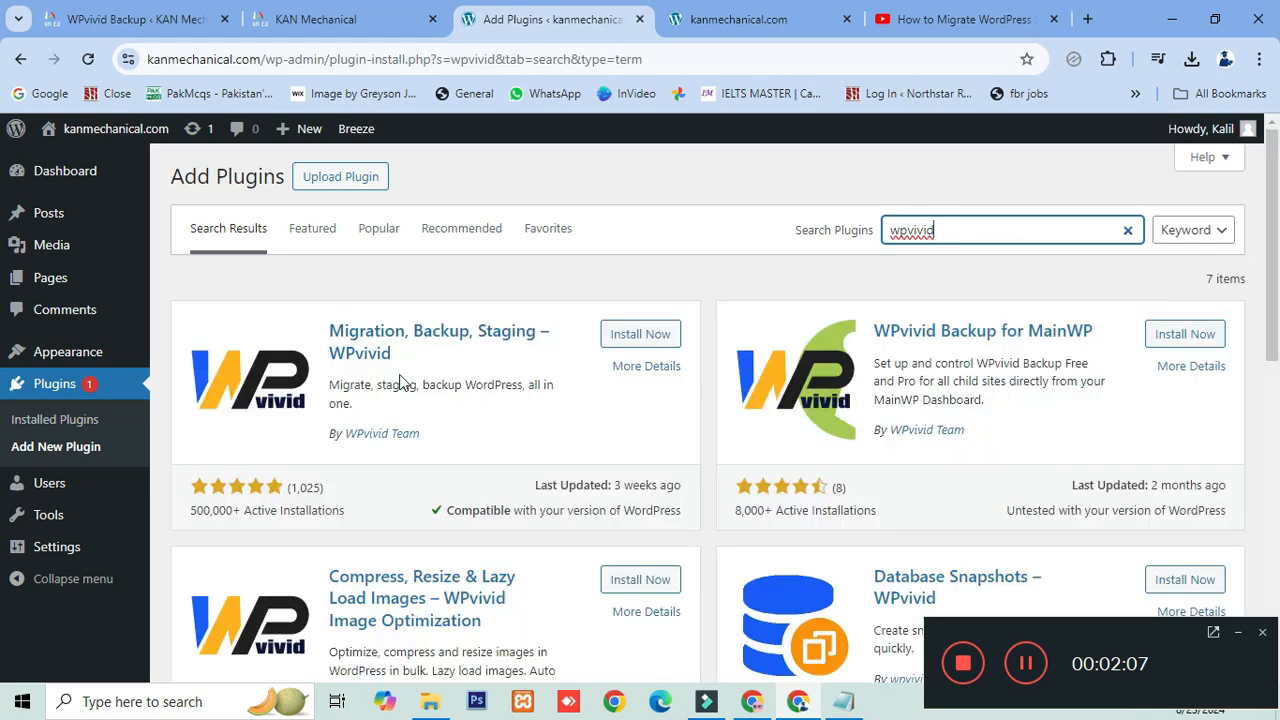
click(637, 335)
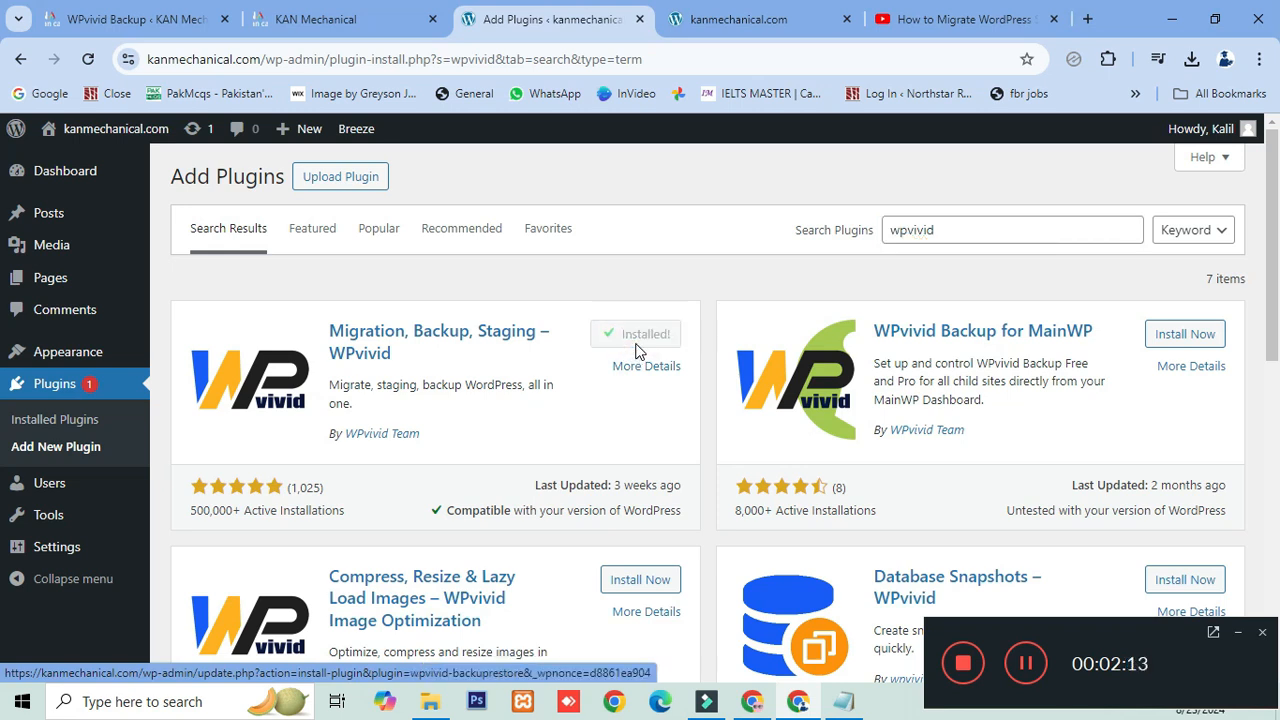
click(630, 336)
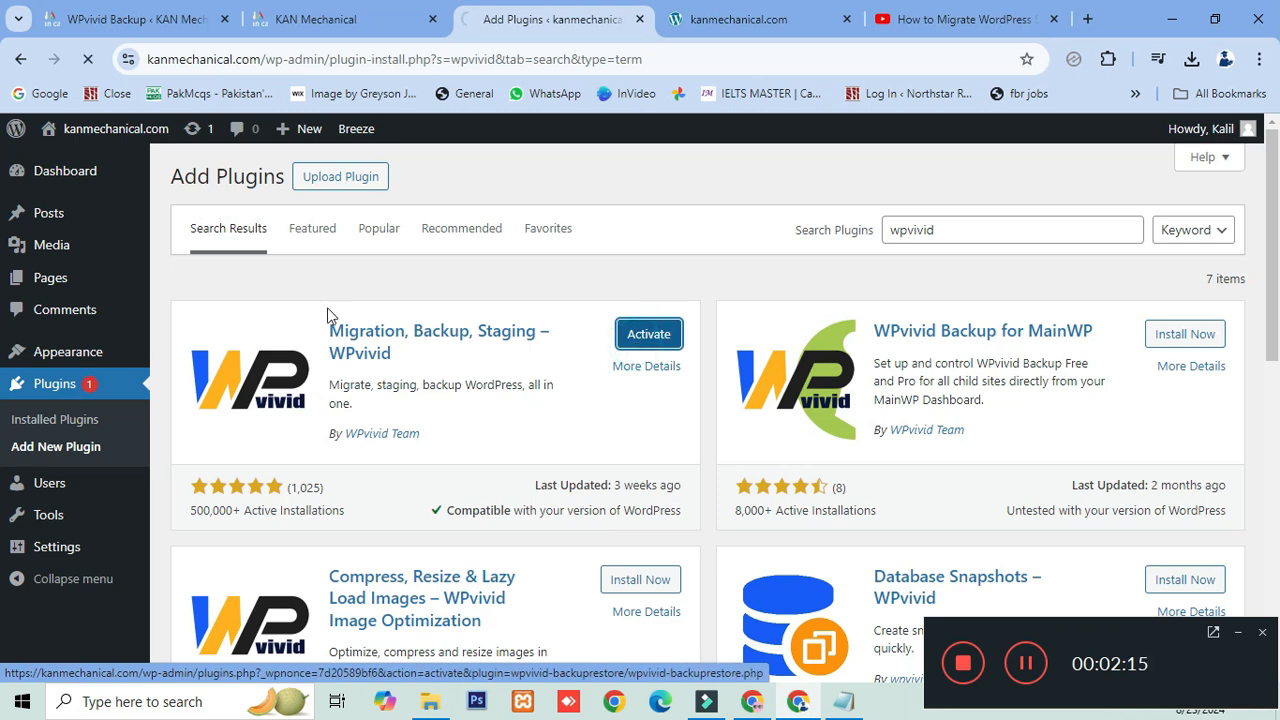
- Start a manual WPvivid backup of the techinformatics.co/newsite database and files, saved to local storage
click(172, 12)
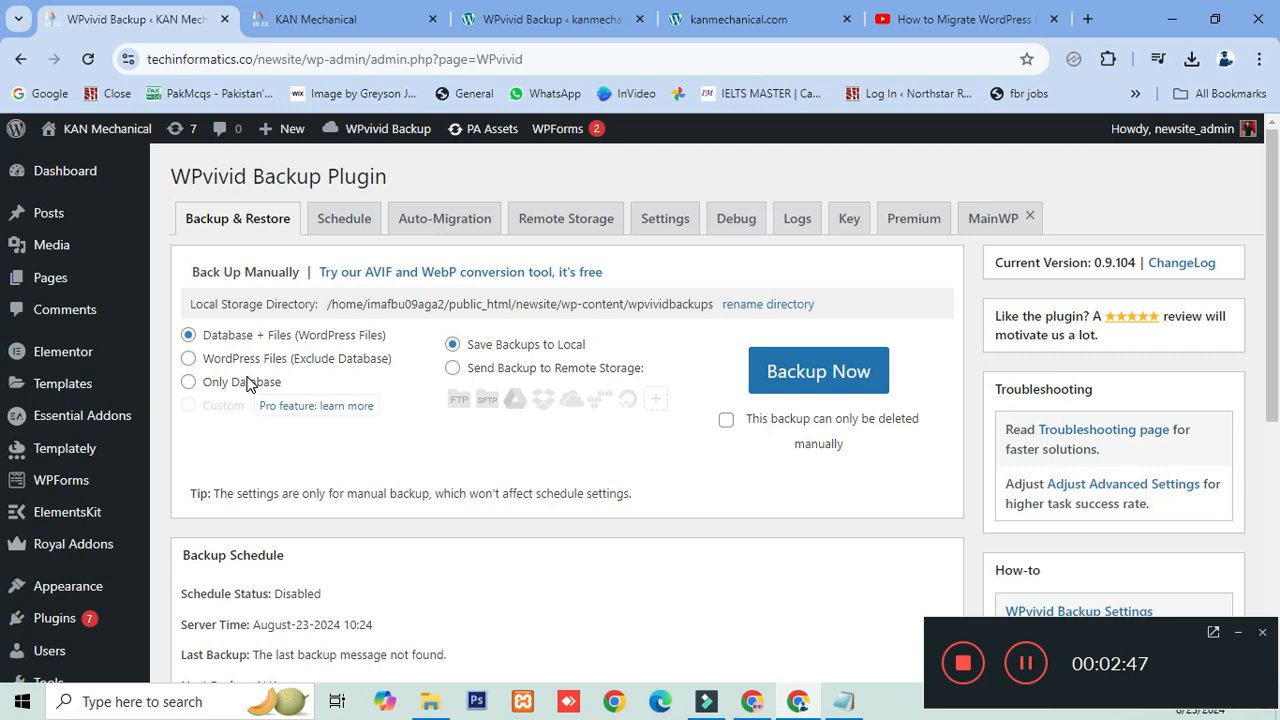
click(815, 368)
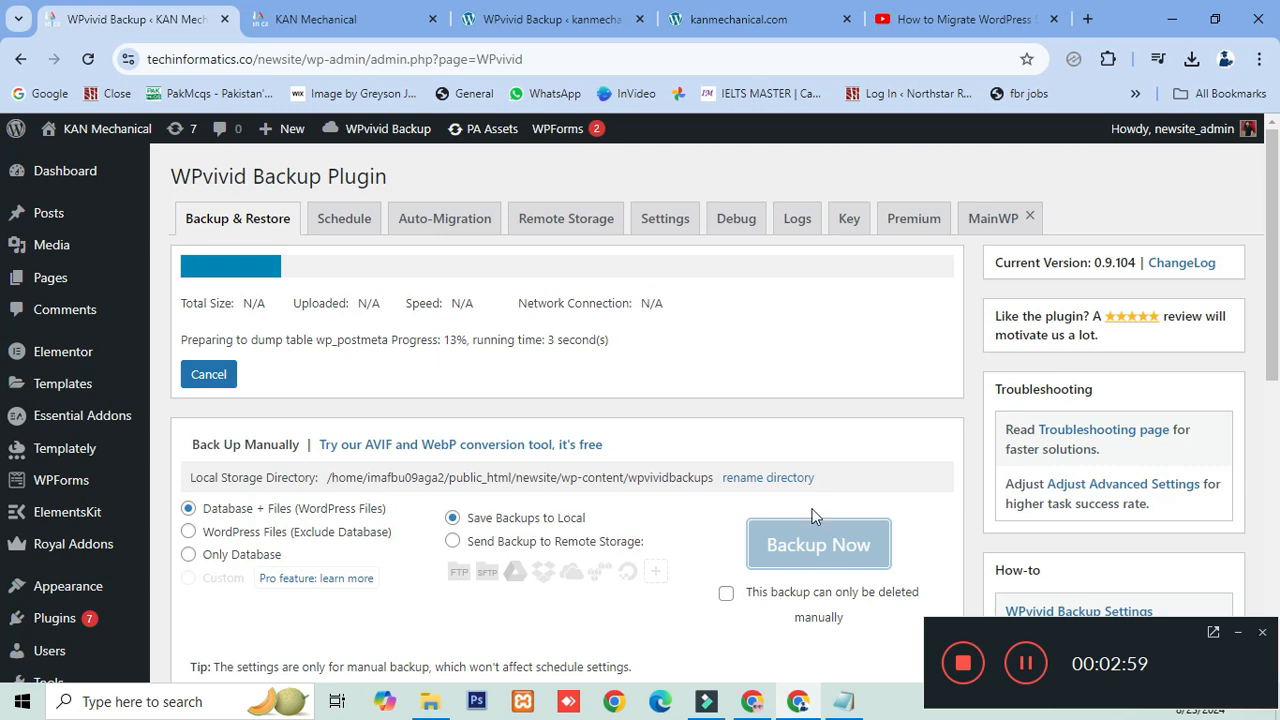
drag(669, 550, 655, 527)
click(653, 524)
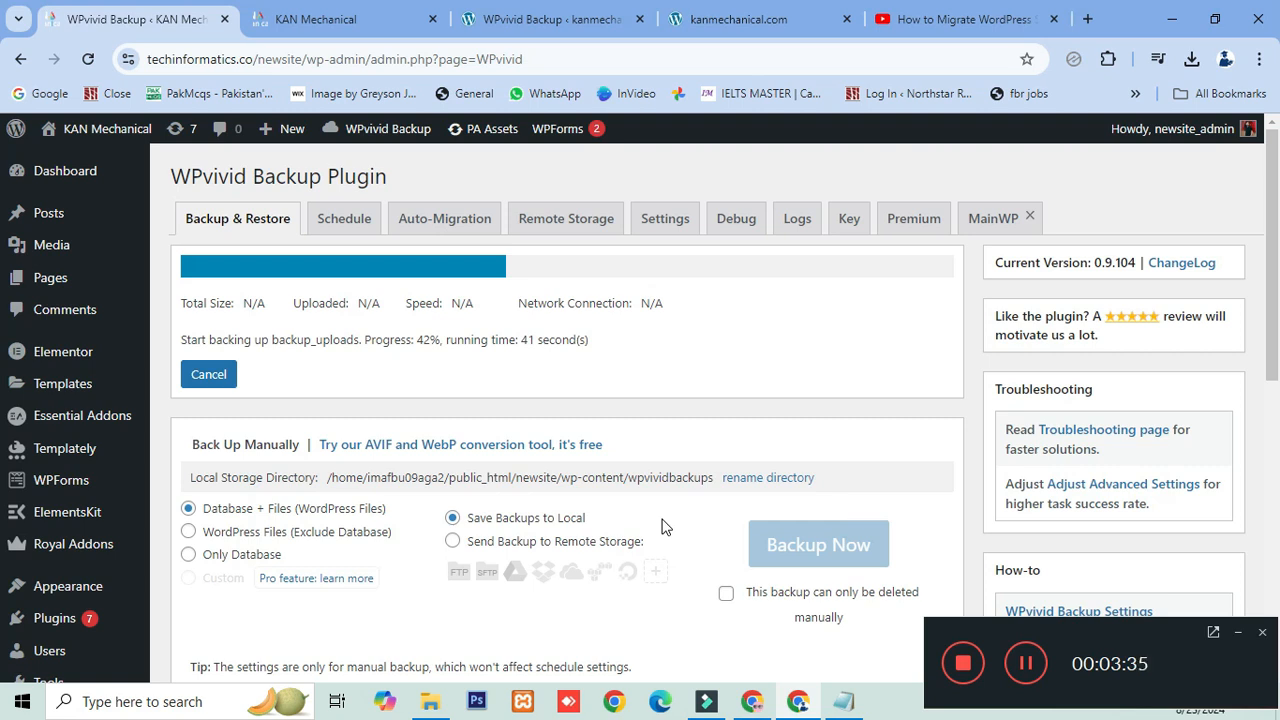
- Look over the backup options and backup list of WPvivid on kanmechanical.com, checking on the running techinformatics.co/newsite backup in between
click(545, 19)
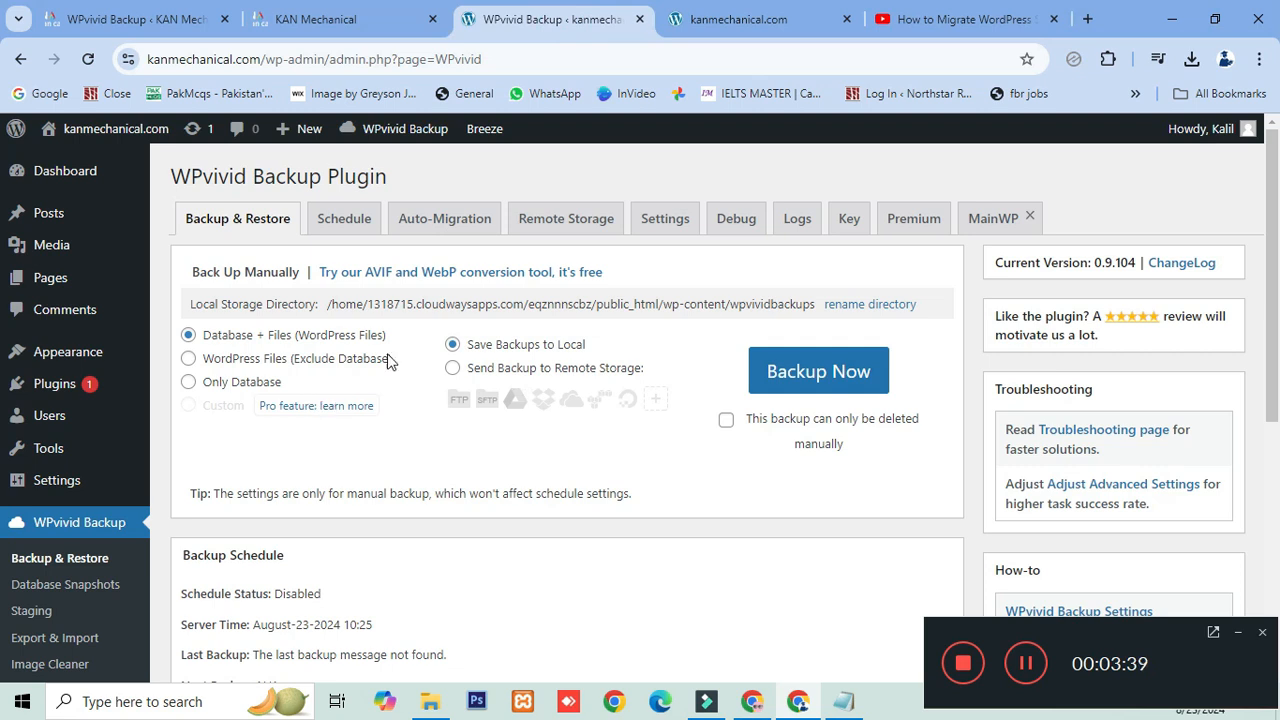
scroll(374, 440, down, 3)
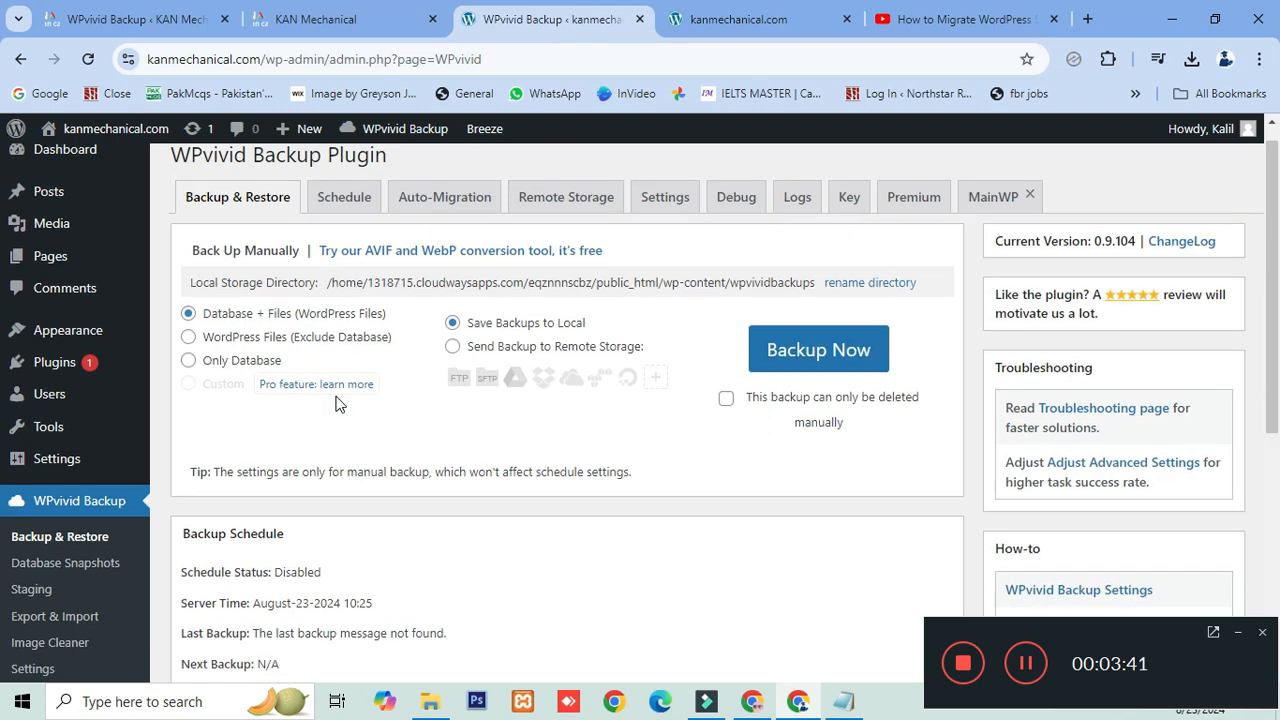
scroll(374, 440, up, 3)
scroll(374, 440, down, 3)
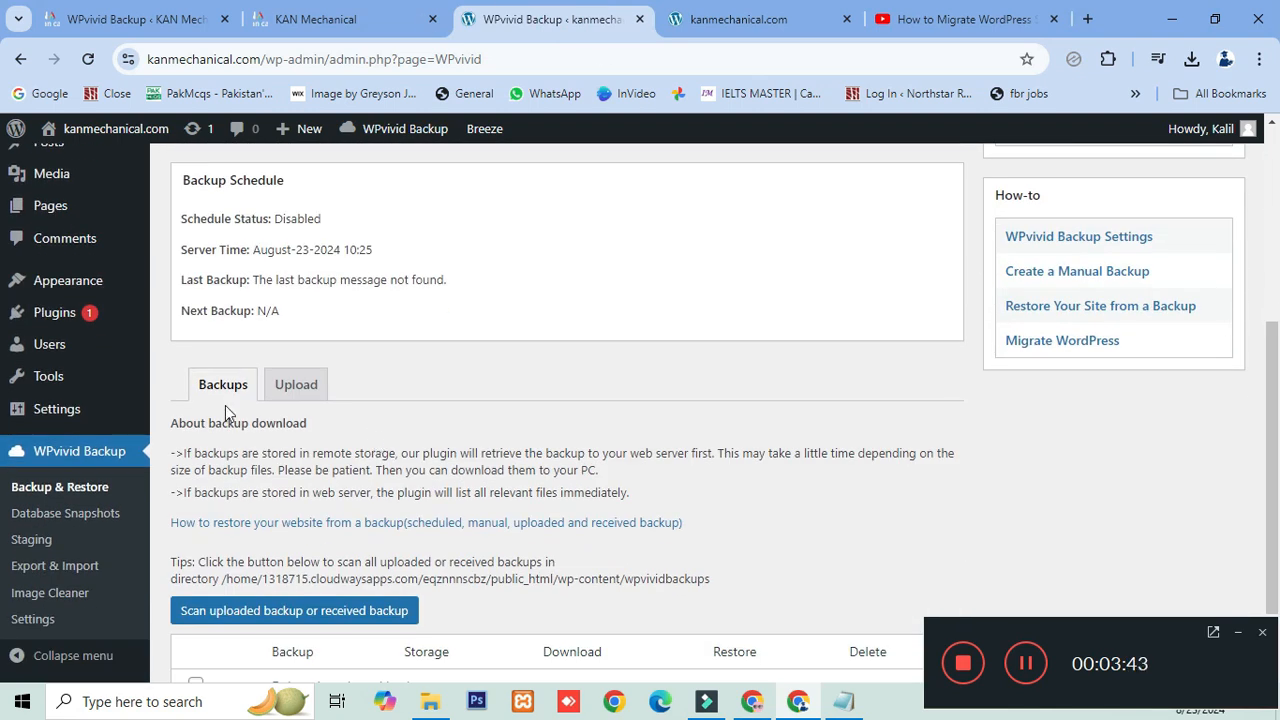
scroll(228, 402, down, 1)
key(ctrl+1)
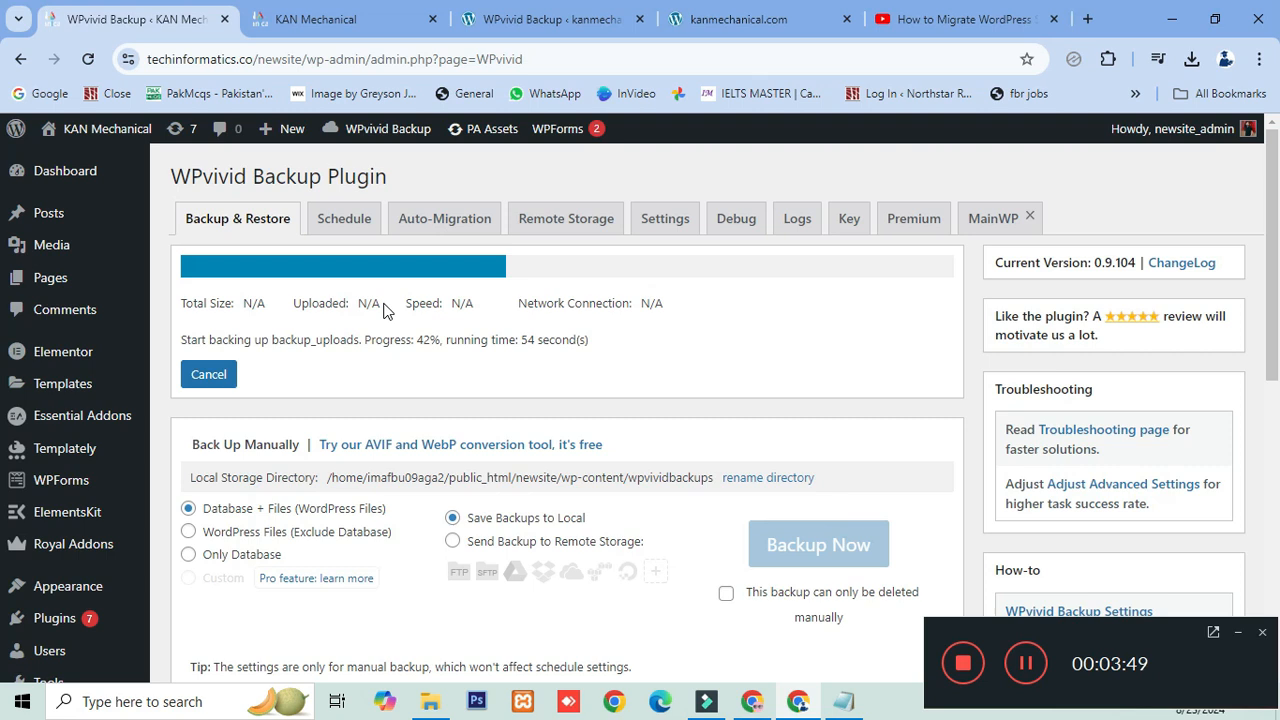
click(500, 18)
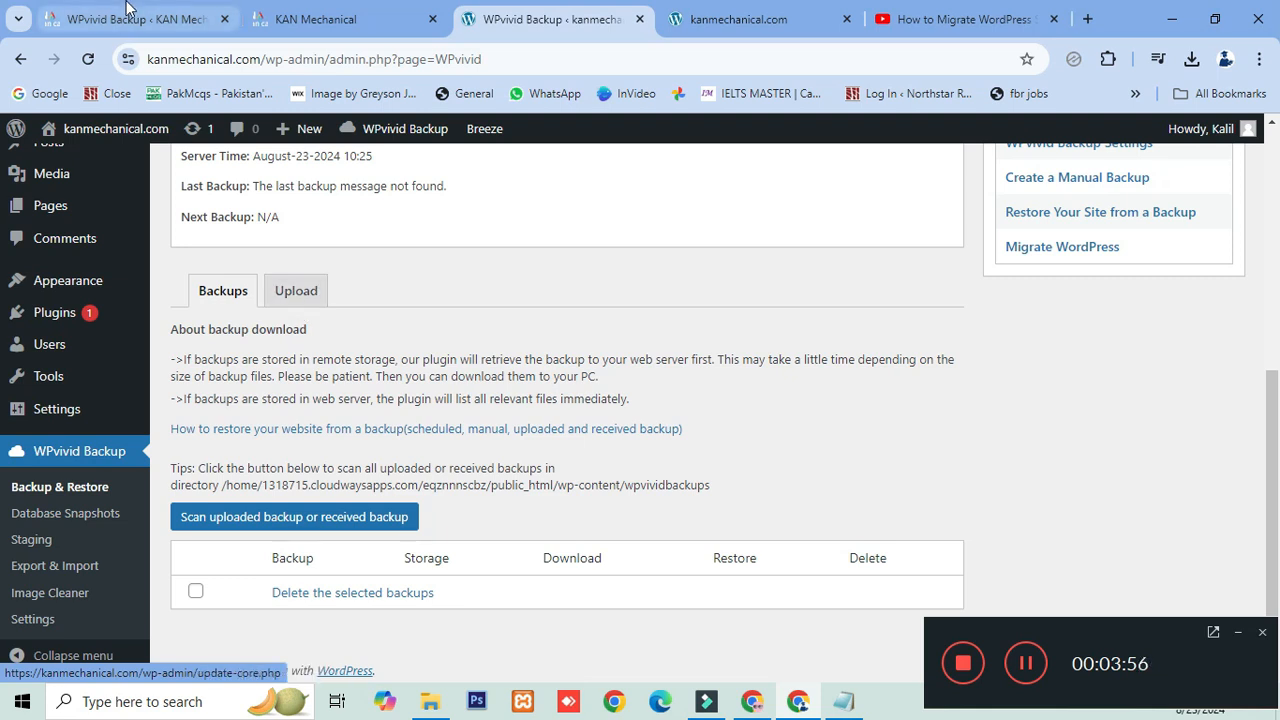
click(135, 19)
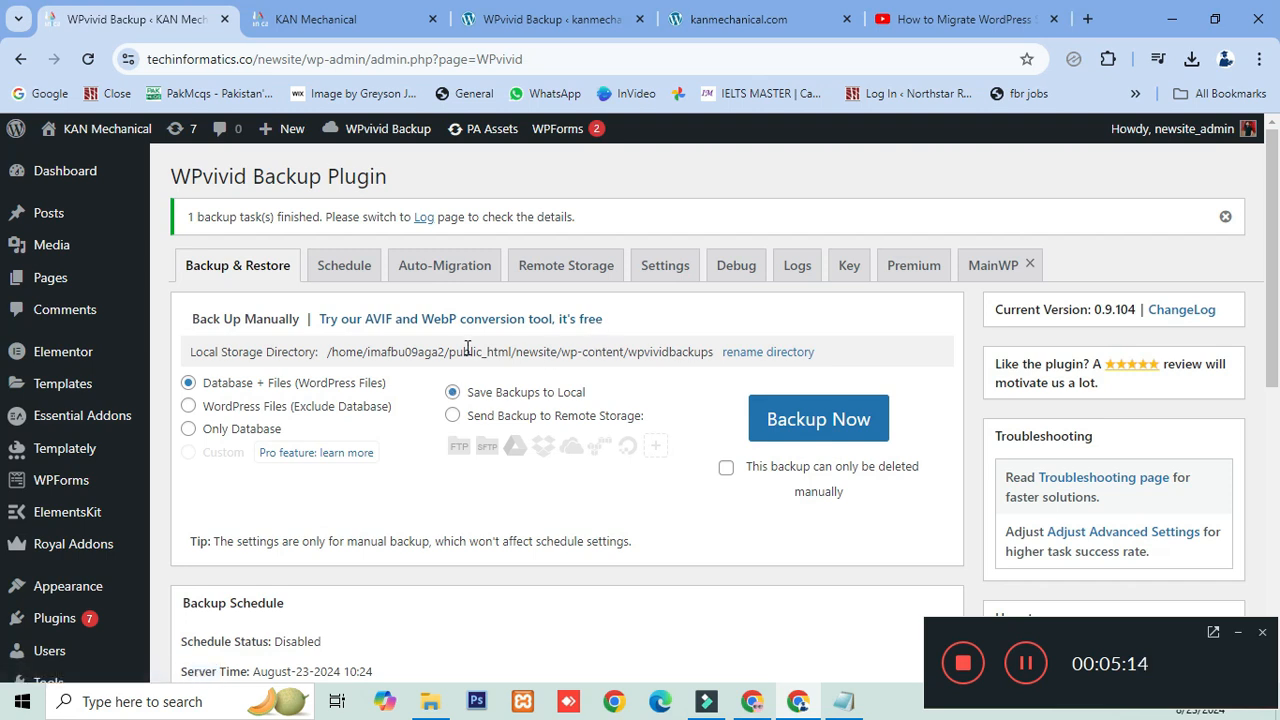
- Look over the finished backup page, check the refreshed Downloads folder in File Explorer, and return to the WPvivid page in Chrome
scroll(462, 390, down, 2)
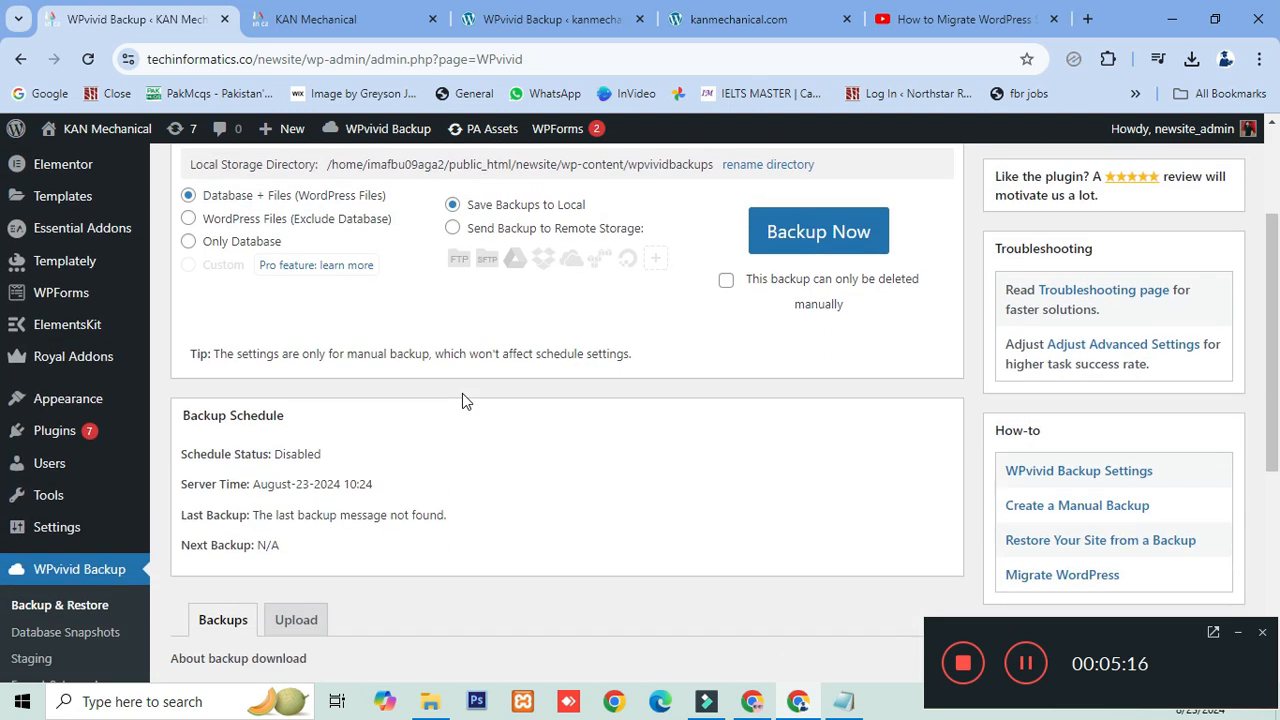
scroll(668, 372, down, 1)
scroll(668, 380, down, 3)
scroll(668, 380, up, 4)
scroll(668, 380, up, 1)
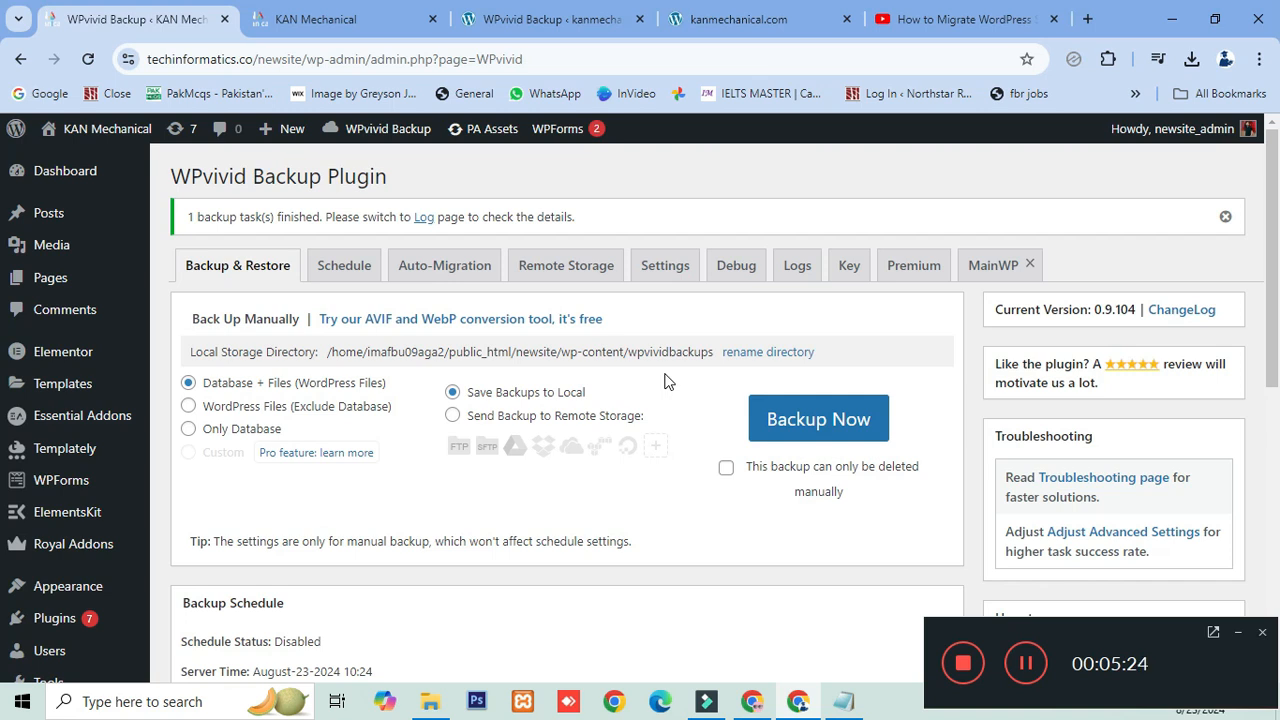
click(420, 702)
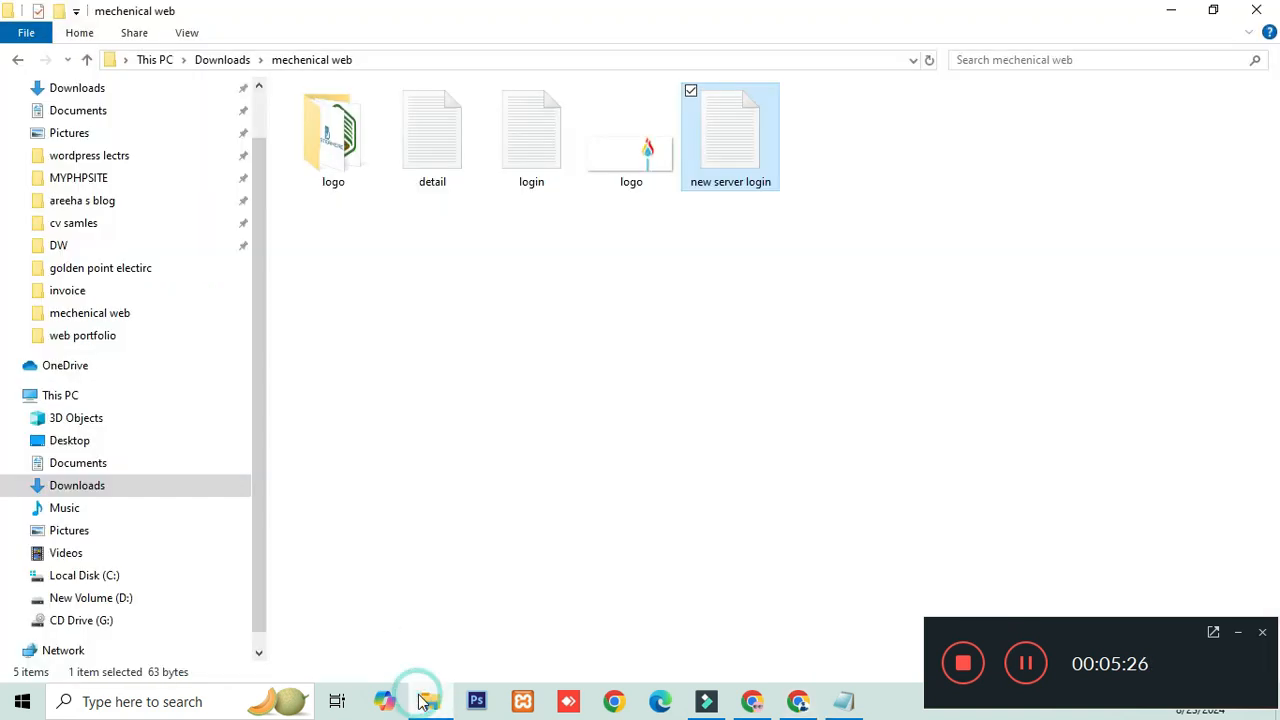
click(237, 60)
scroll(491, 280, up, 10)
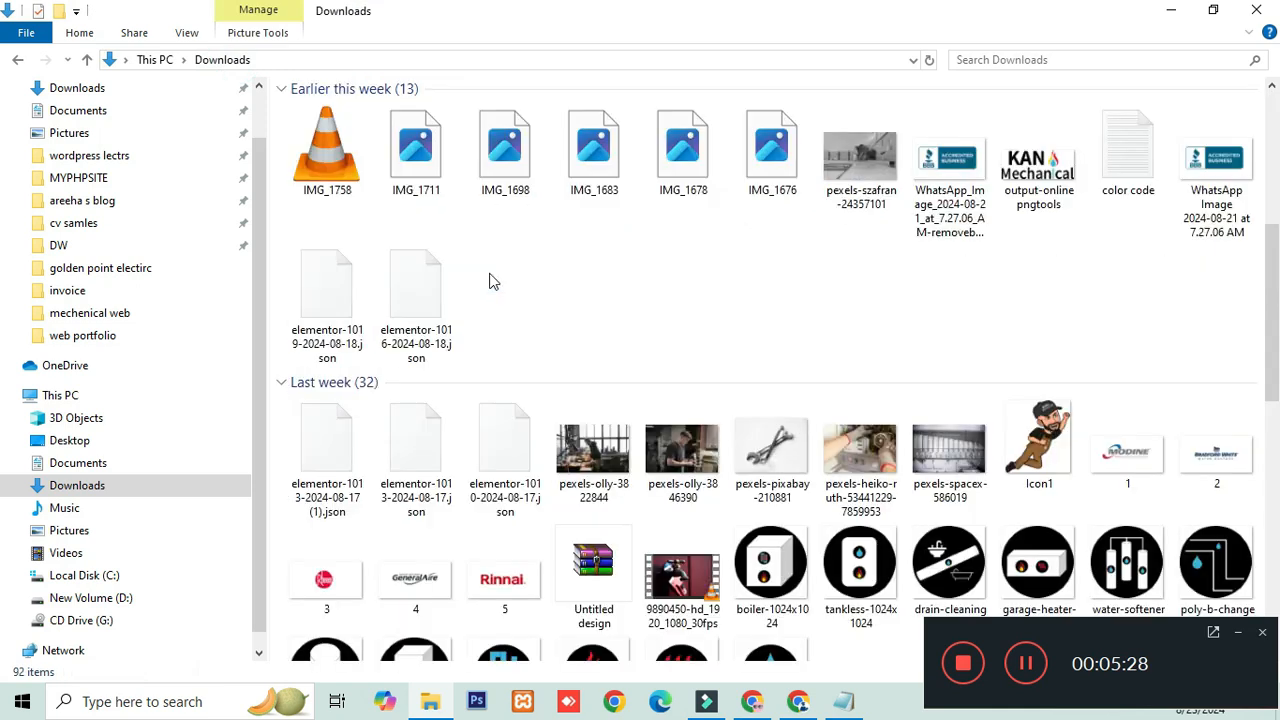
right_click(452, 182)
click(360, 255)
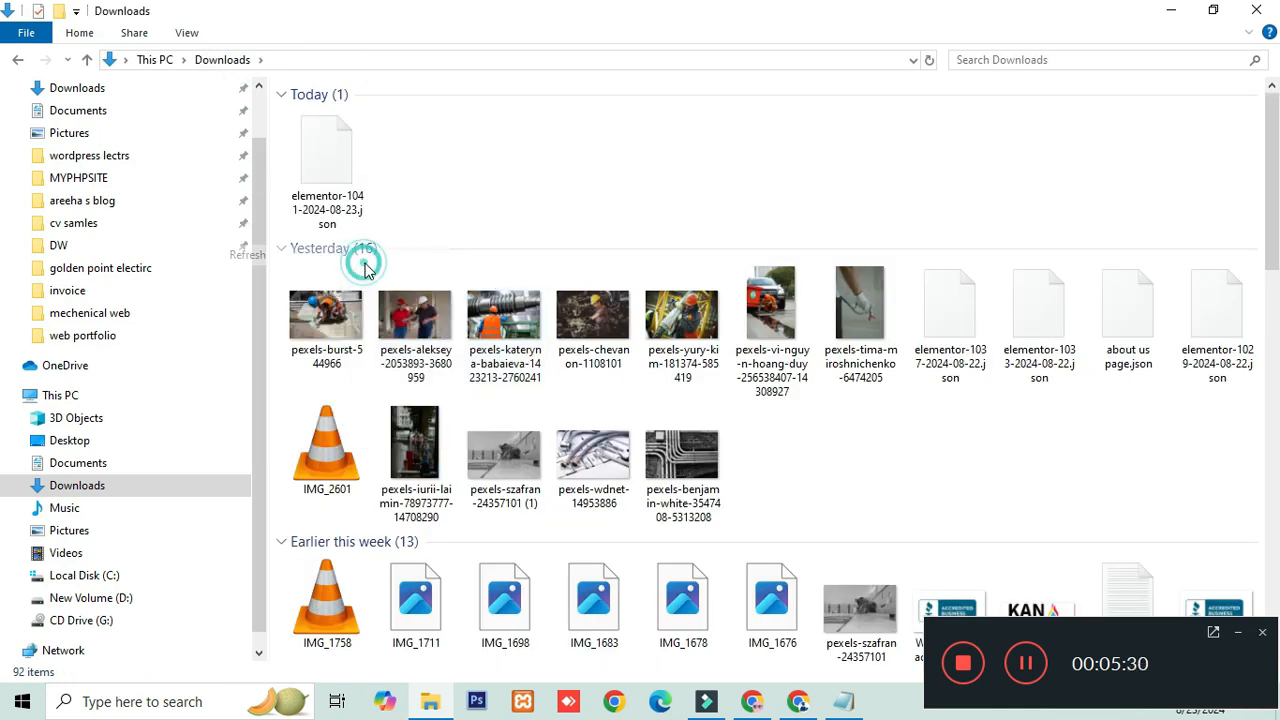
click(797, 702)
click(797, 702)
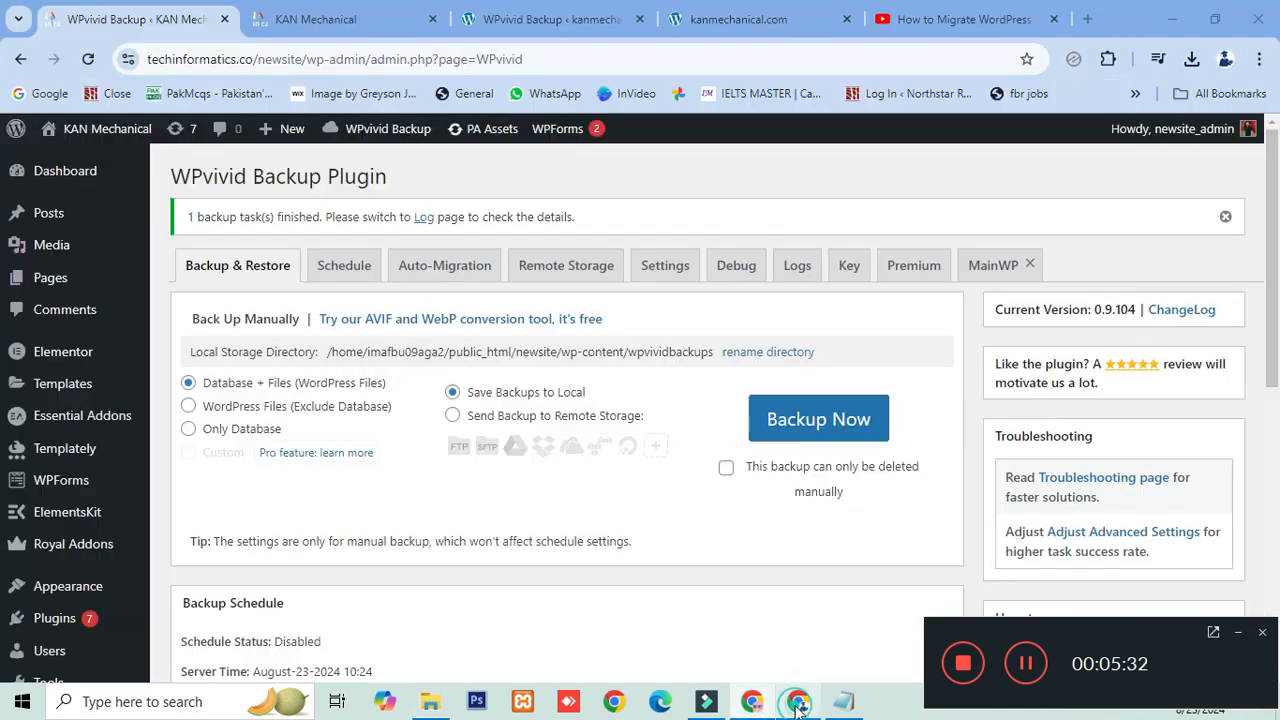
- Download the Aug-23-2024 10:25 manual backup of techinformatics.co/newsite as a zip file
scroll(341, 345, down, 7)
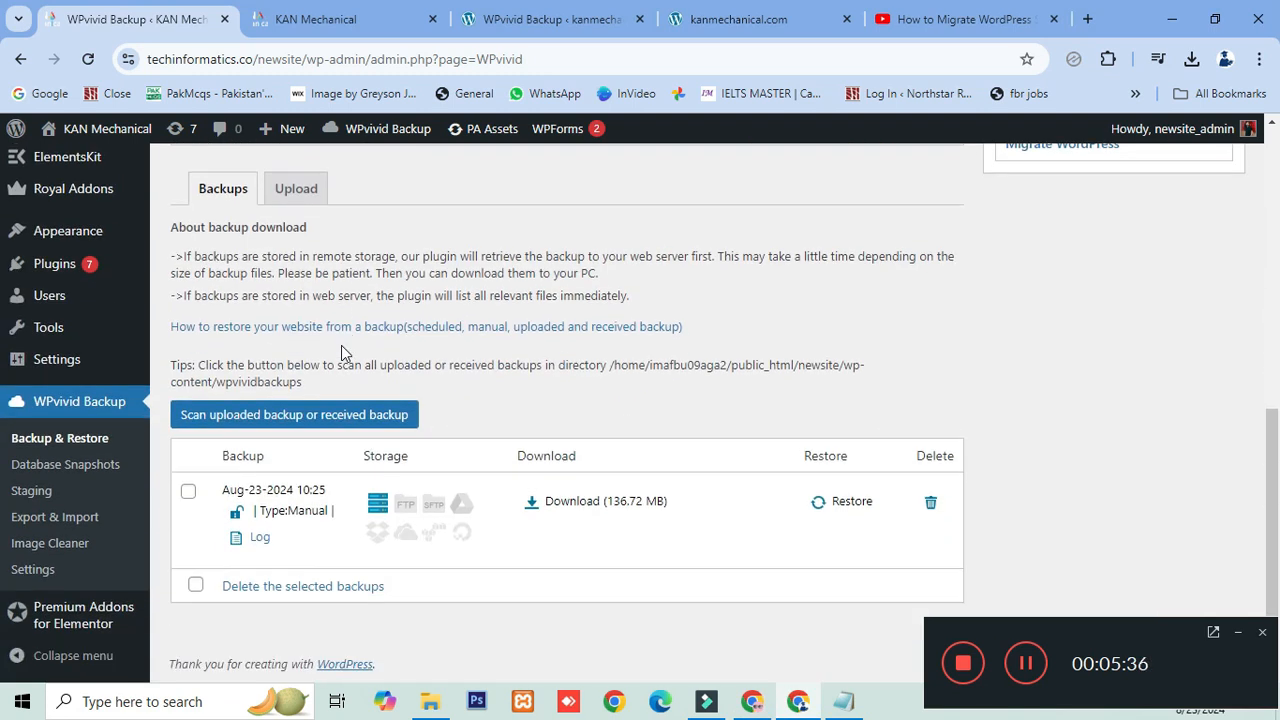
click(548, 503)
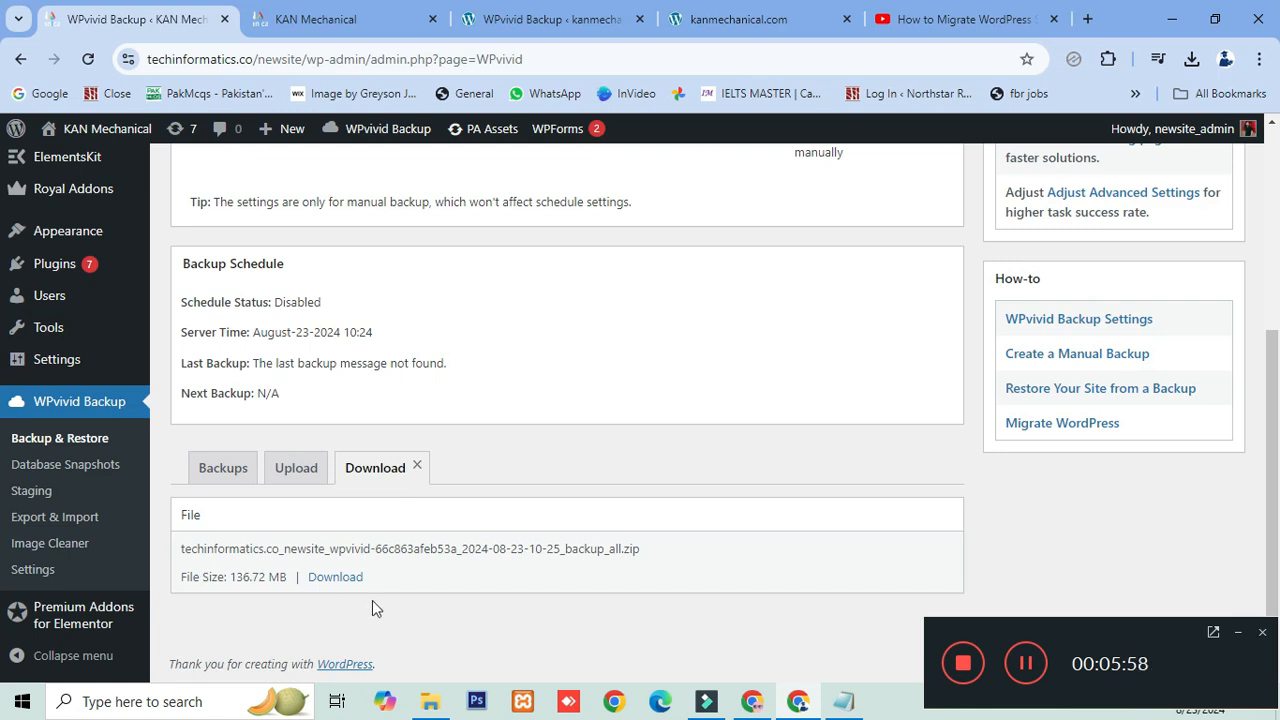
click(338, 578)
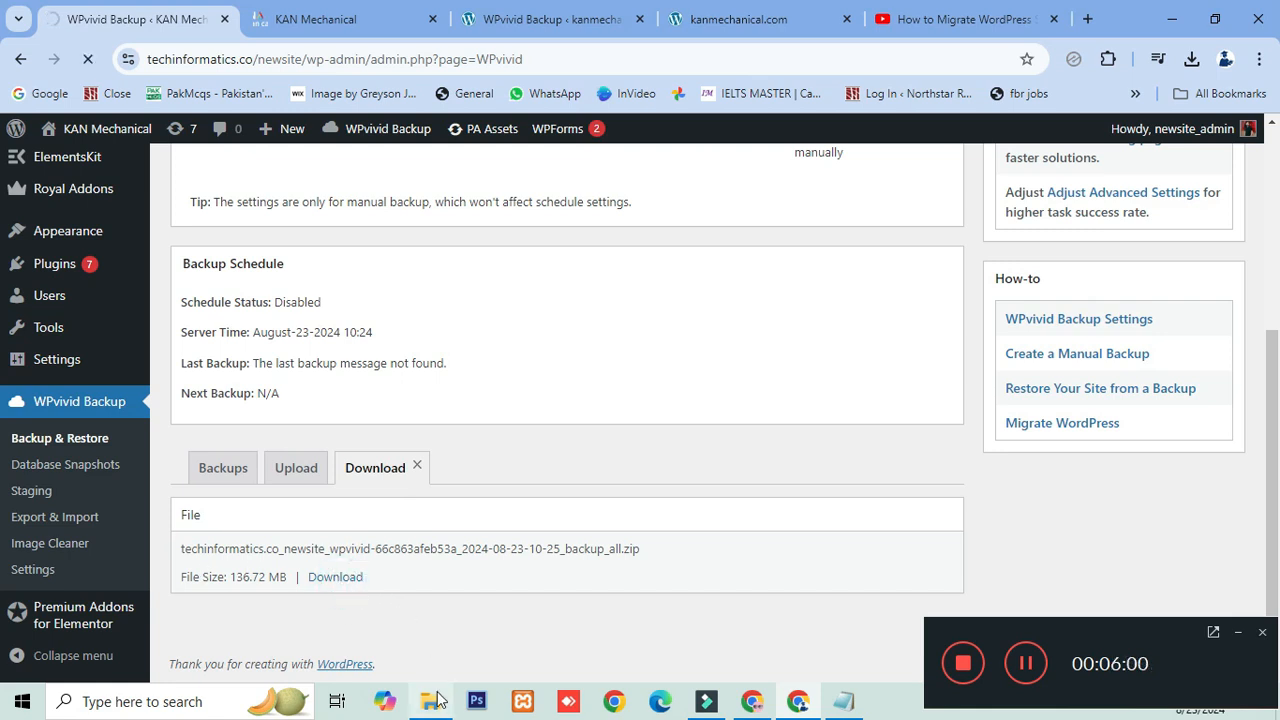
mouse_move(433, 704)
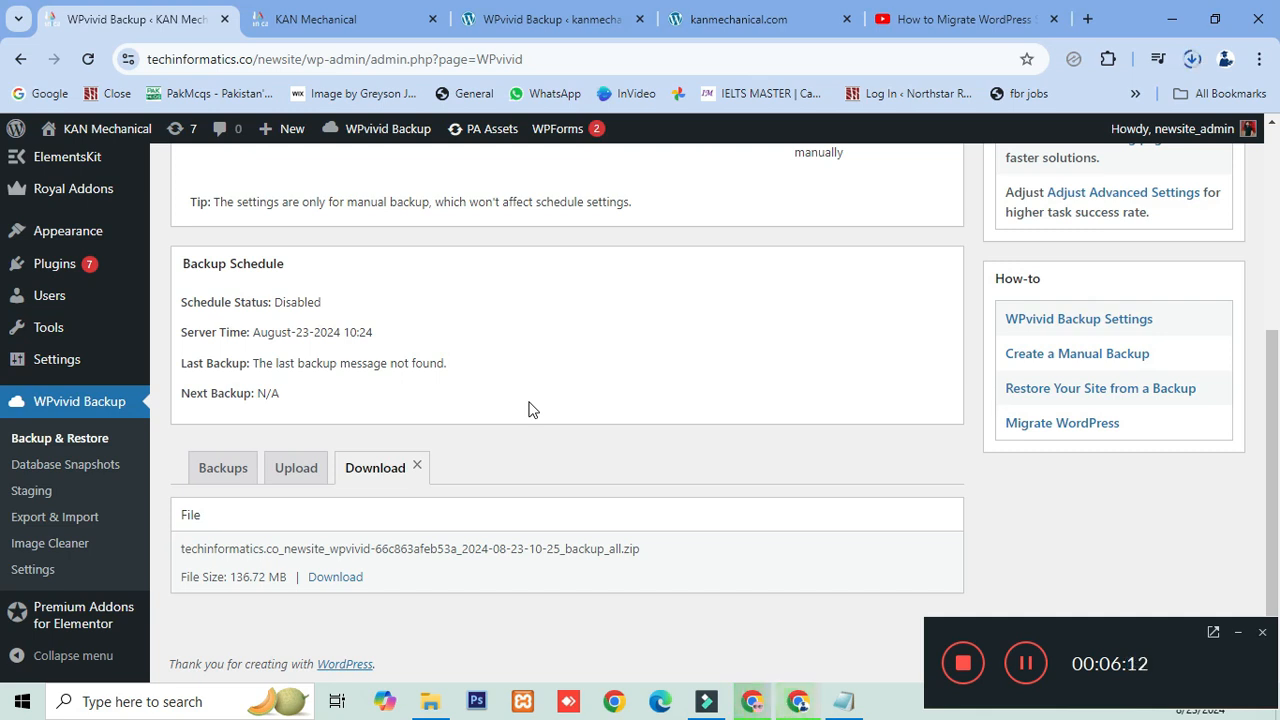
scroll(530, 410, up, 4)
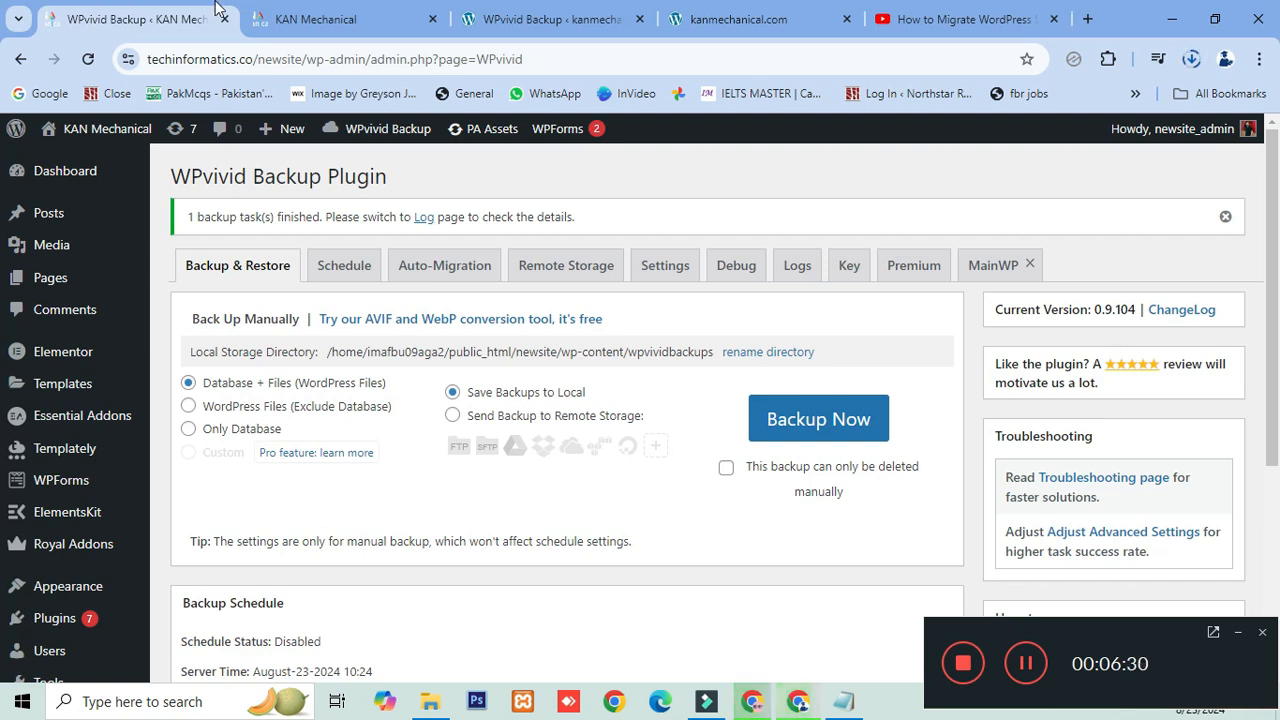
click(548, 19)
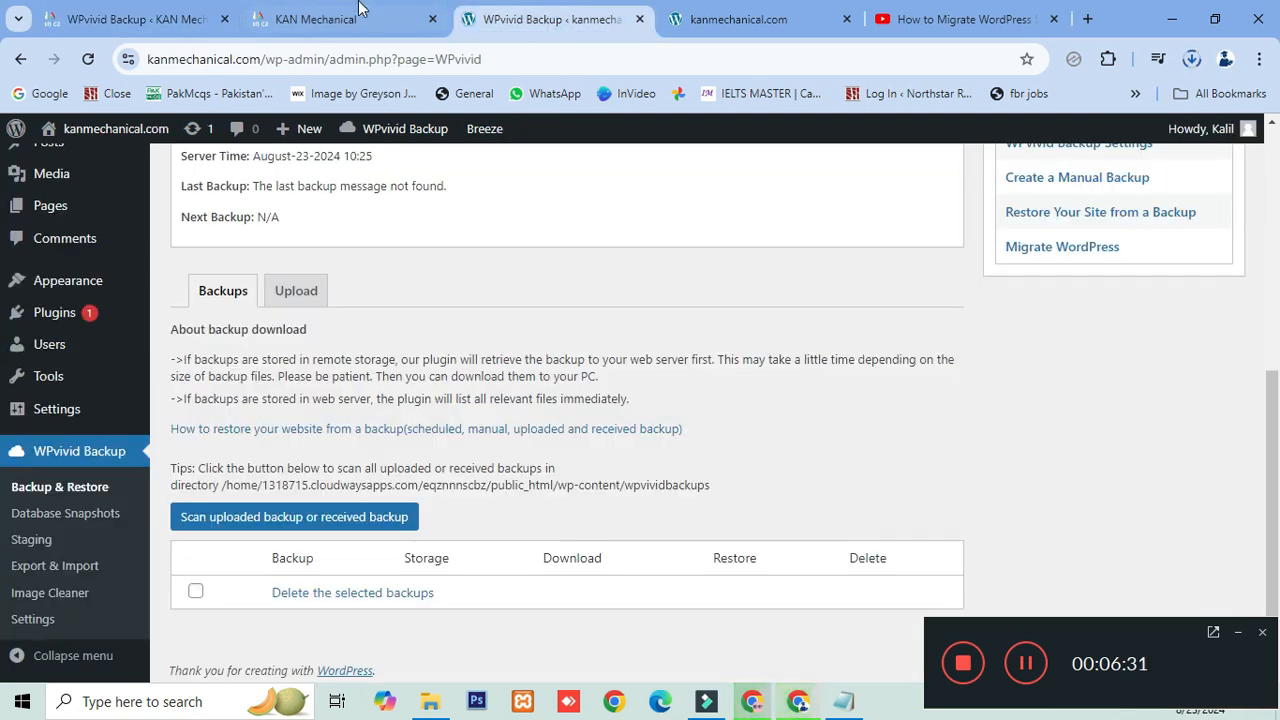
click(171, 14)
scroll(346, 365, down, 3)
scroll(346, 365, down, 1)
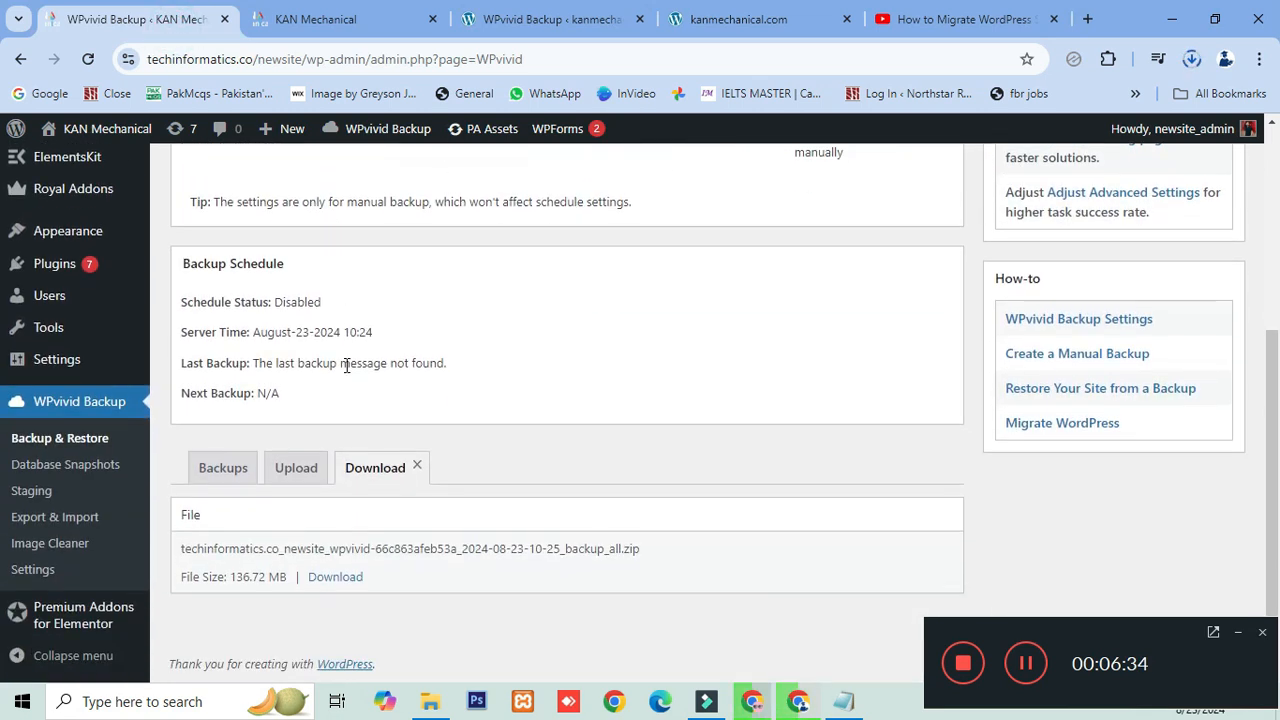
- Refresh the Downloads folder in File Explorer to look for the backup file, and check the browser's downloads in Chrome
click(430, 701)
right_click(668, 196)
click(534, 270)
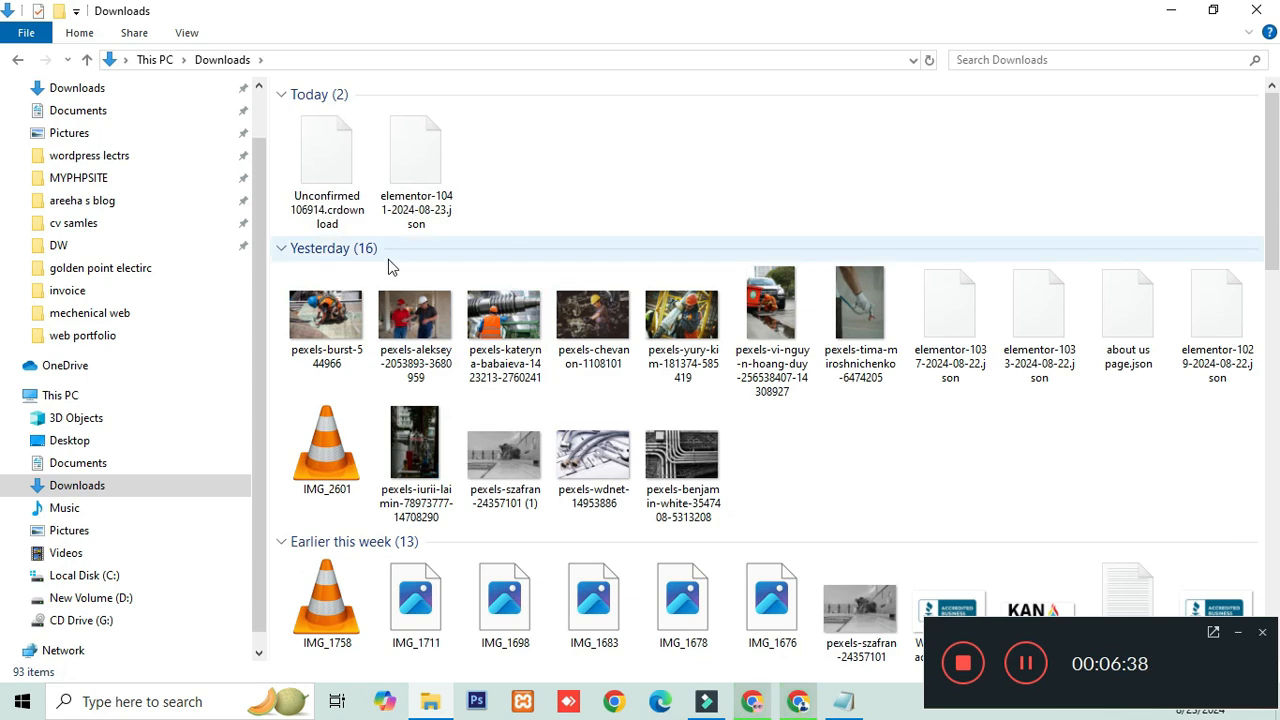
click(799, 706)
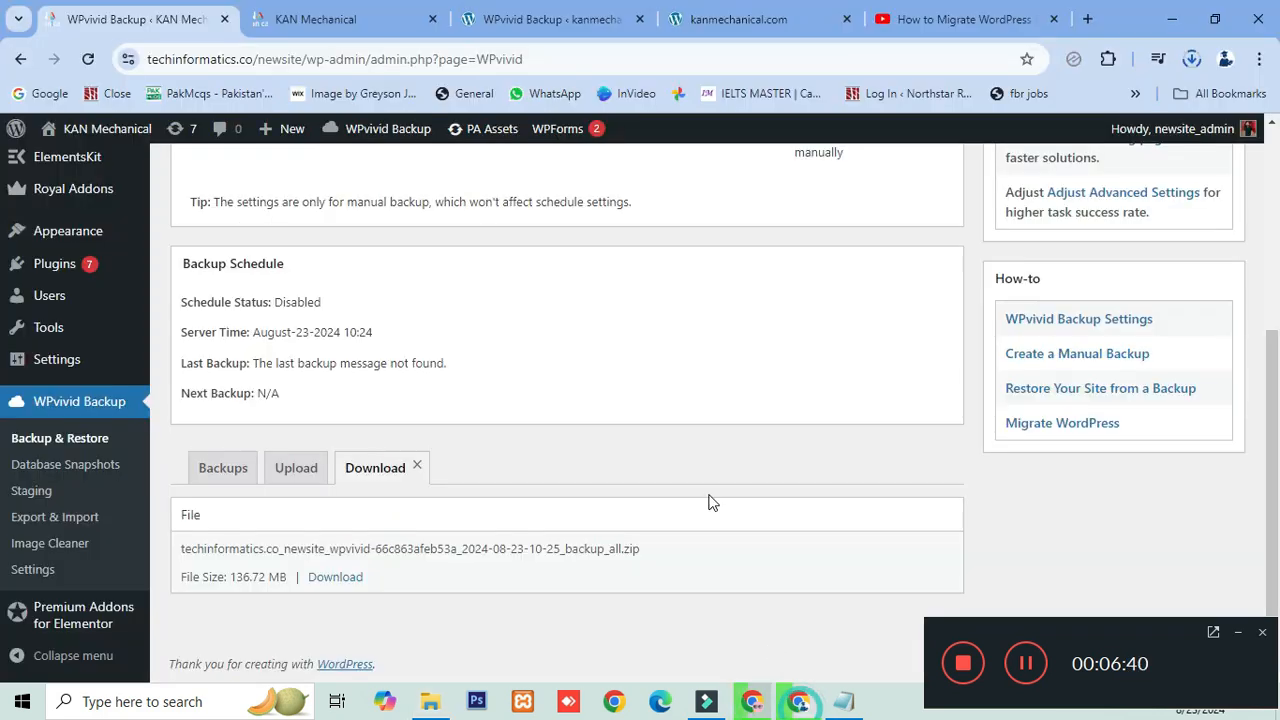
click(1191, 59)
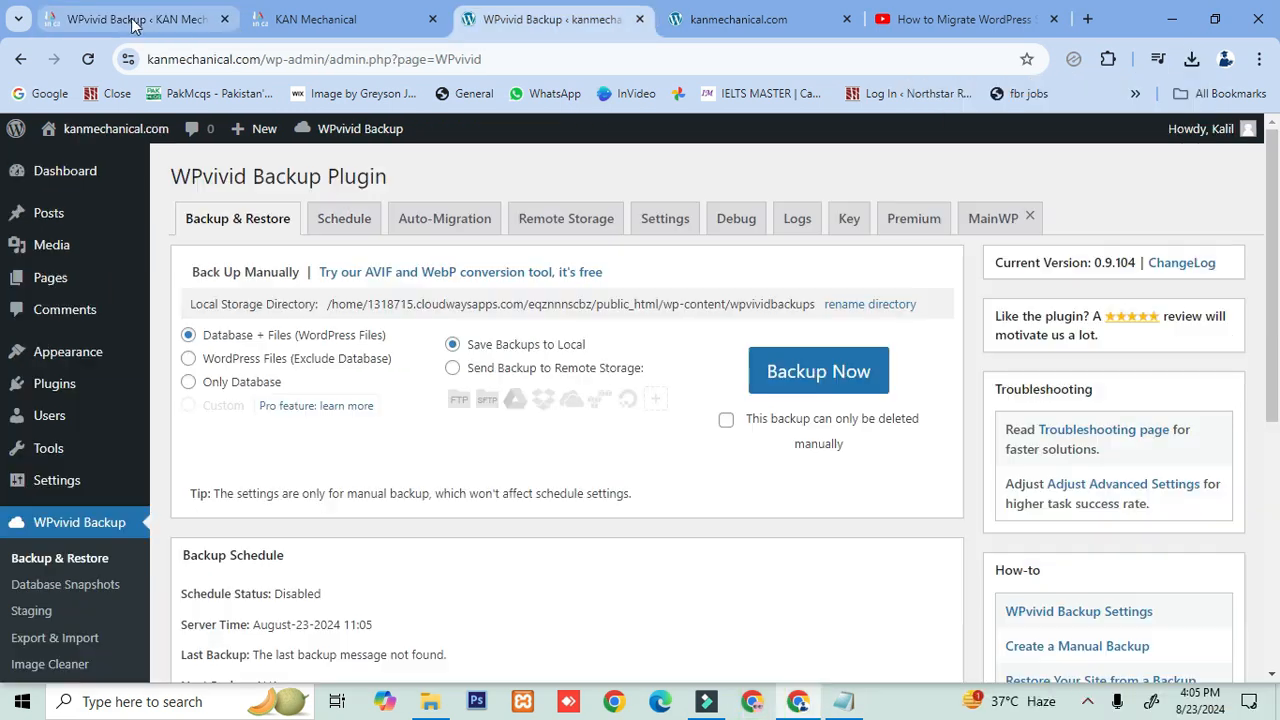
- Locate the downloaded techinformatics.co_newsite backup zip in the Downloads folder in File Explorer, and return to Chrome
click(133, 20)
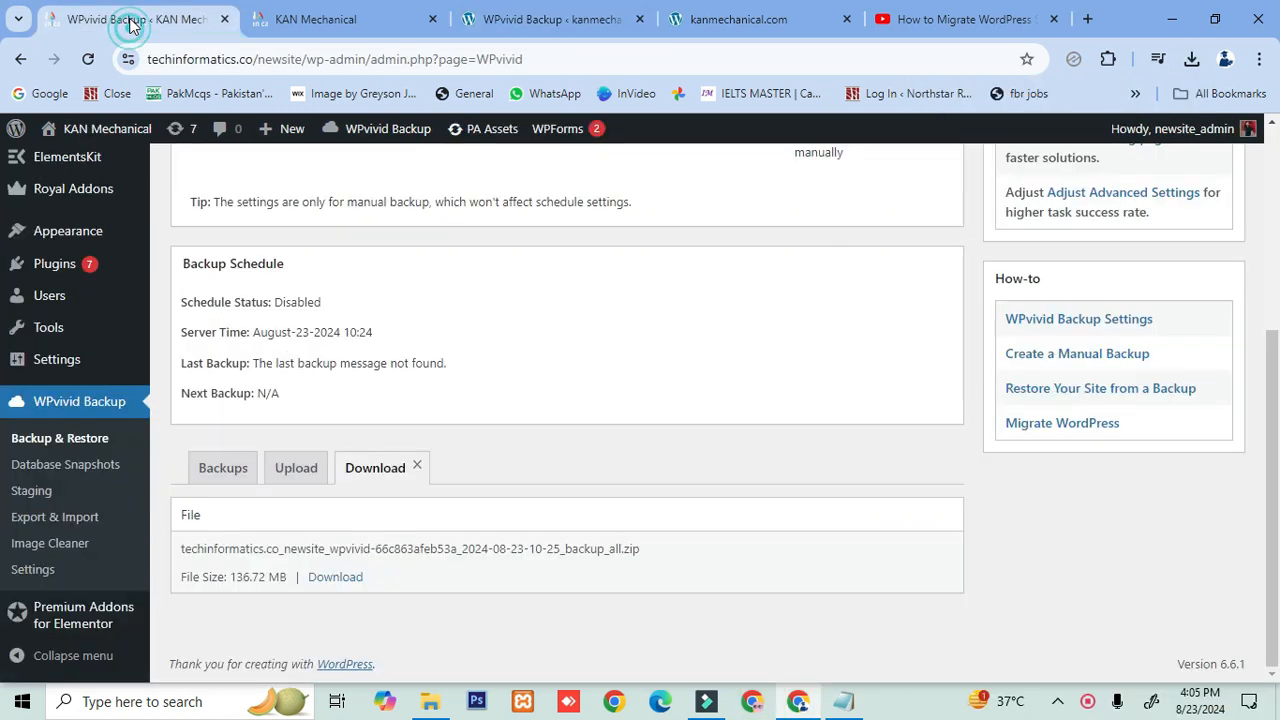
right_click(1088, 703)
click(1098, 675)
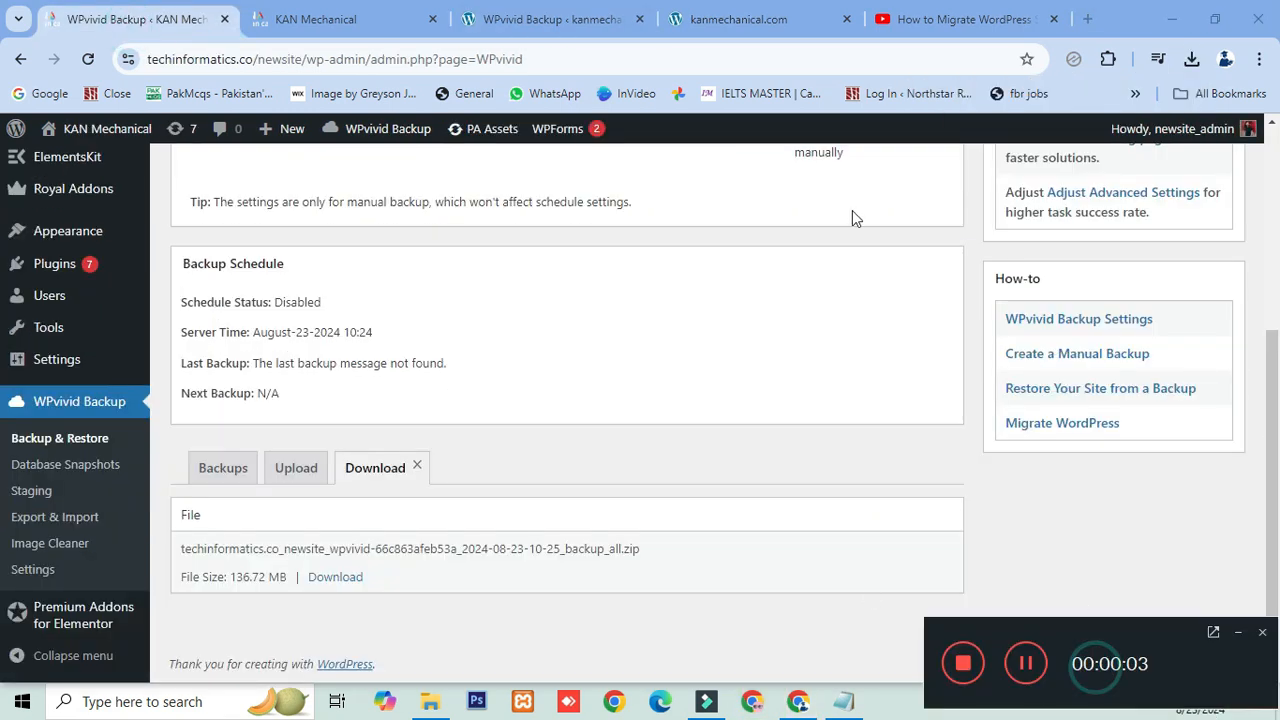
click(430, 700)
click(418, 165)
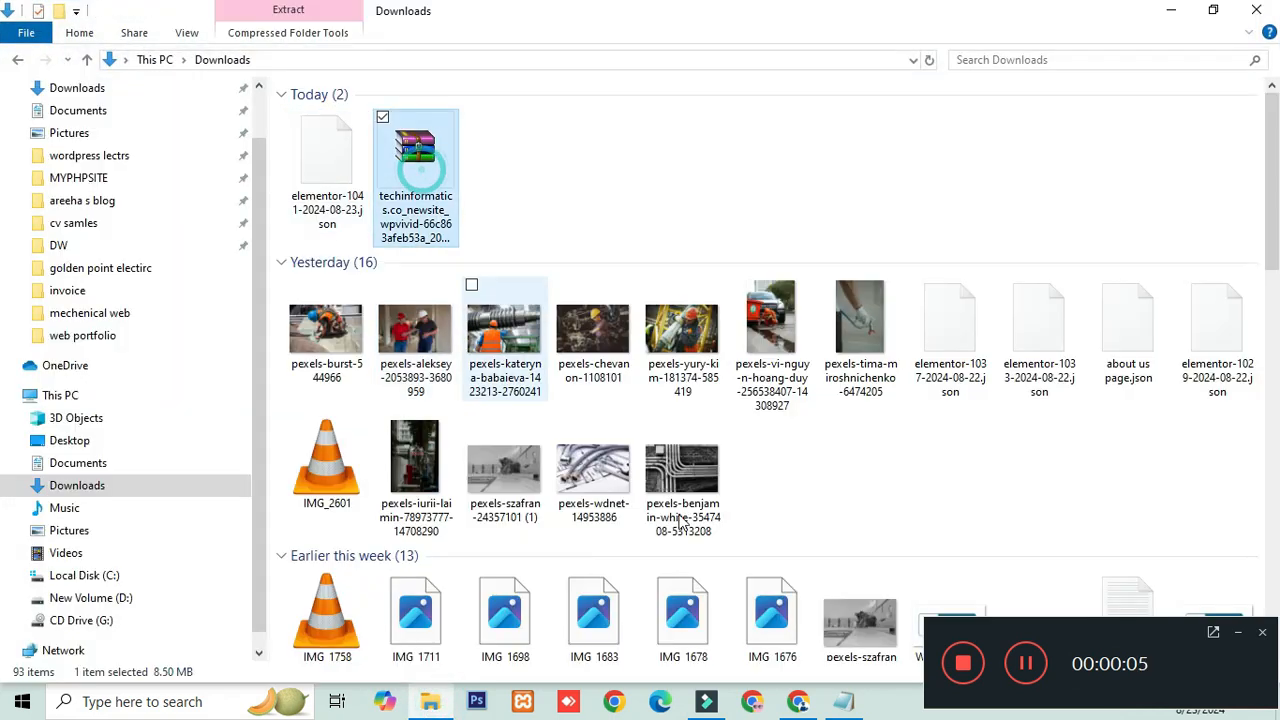
click(797, 700)
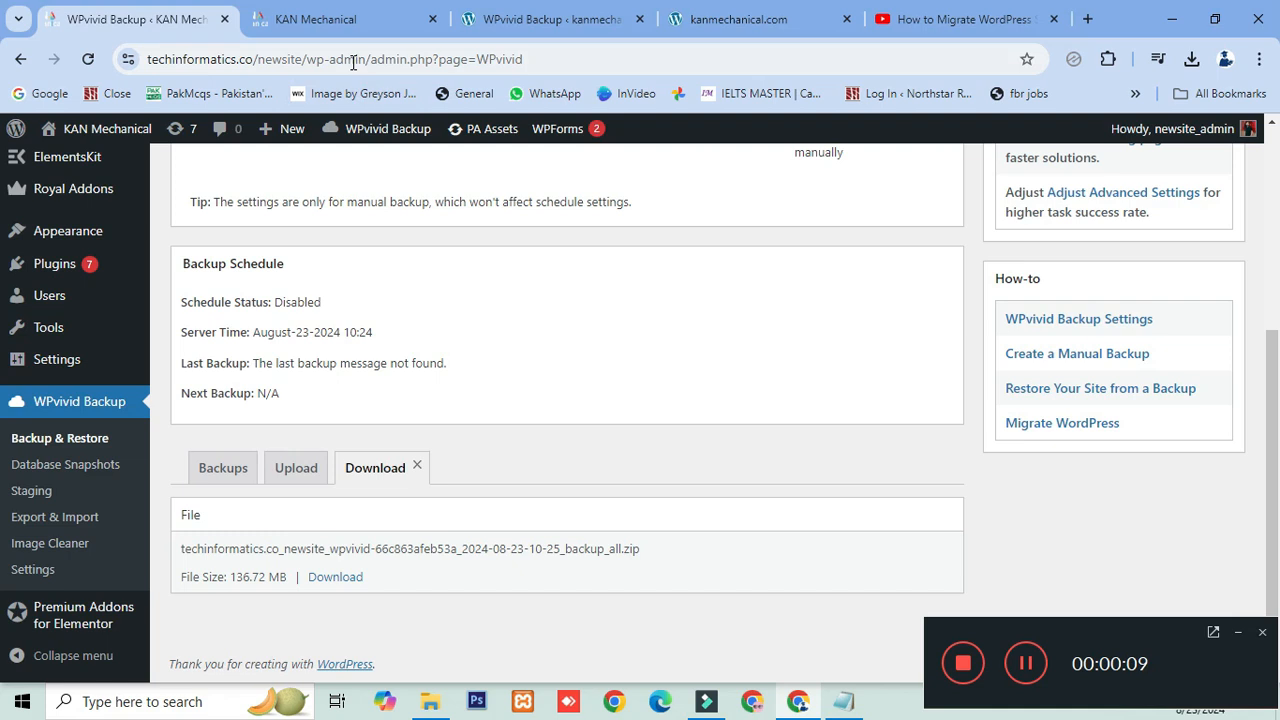
- Reload and examine the kanmechanical.com home page alongside the KAN Mechanical site, and return to the WPvivid backup list on kanmechanical.com
click(525, 12)
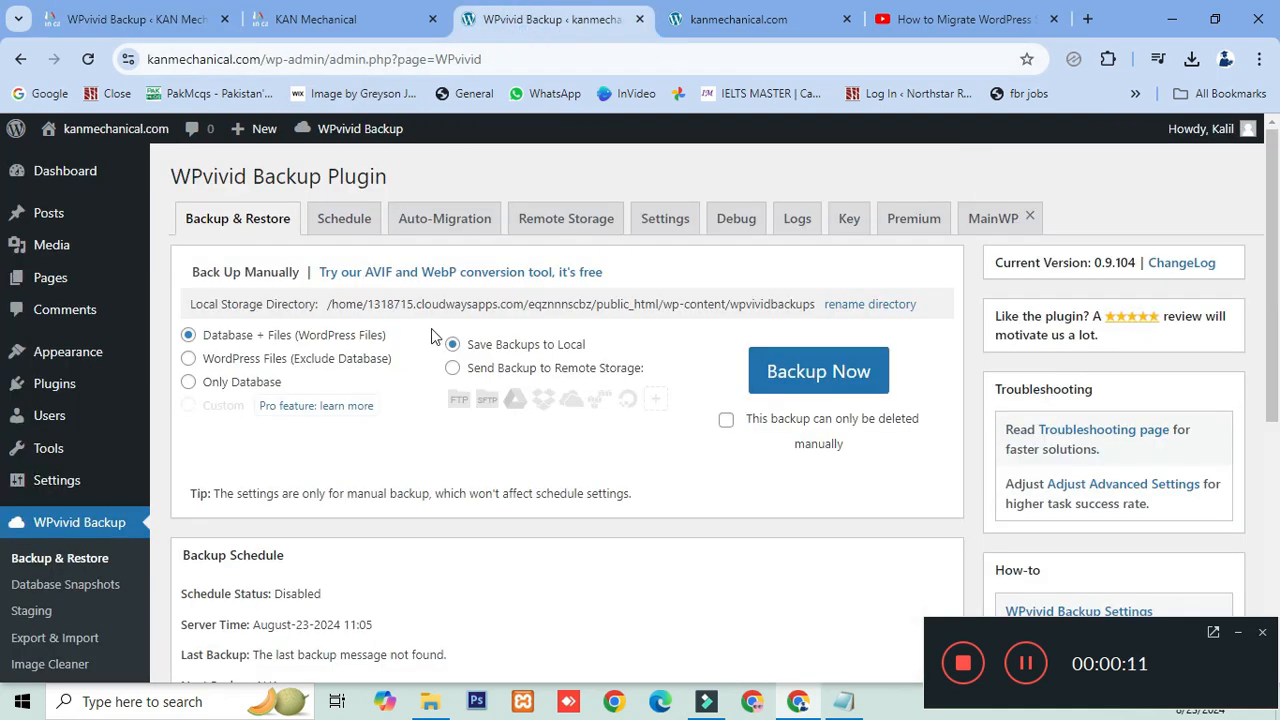
scroll(431, 328, down, 4)
scroll(443, 343, up, 1)
click(711, 19)
click(85, 60)
scroll(370, 300, down, 6)
scroll(376, 305, up, 5)
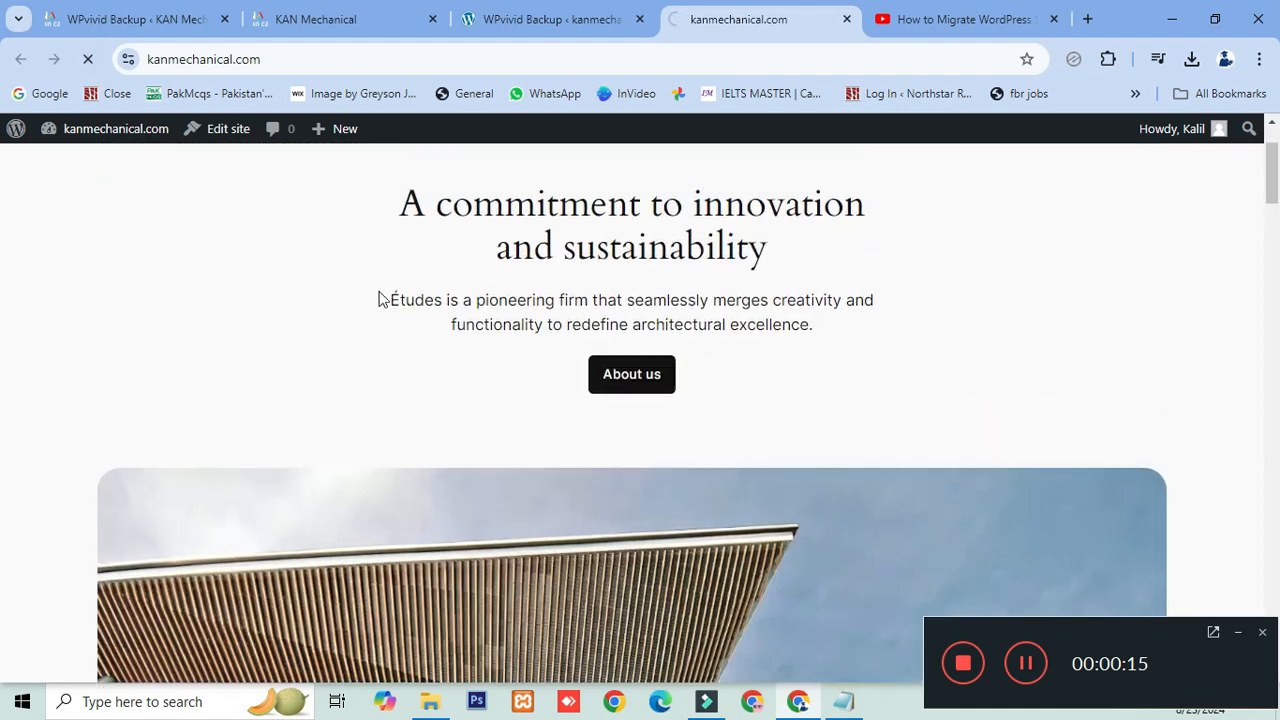
click(351, 20)
click(766, 22)
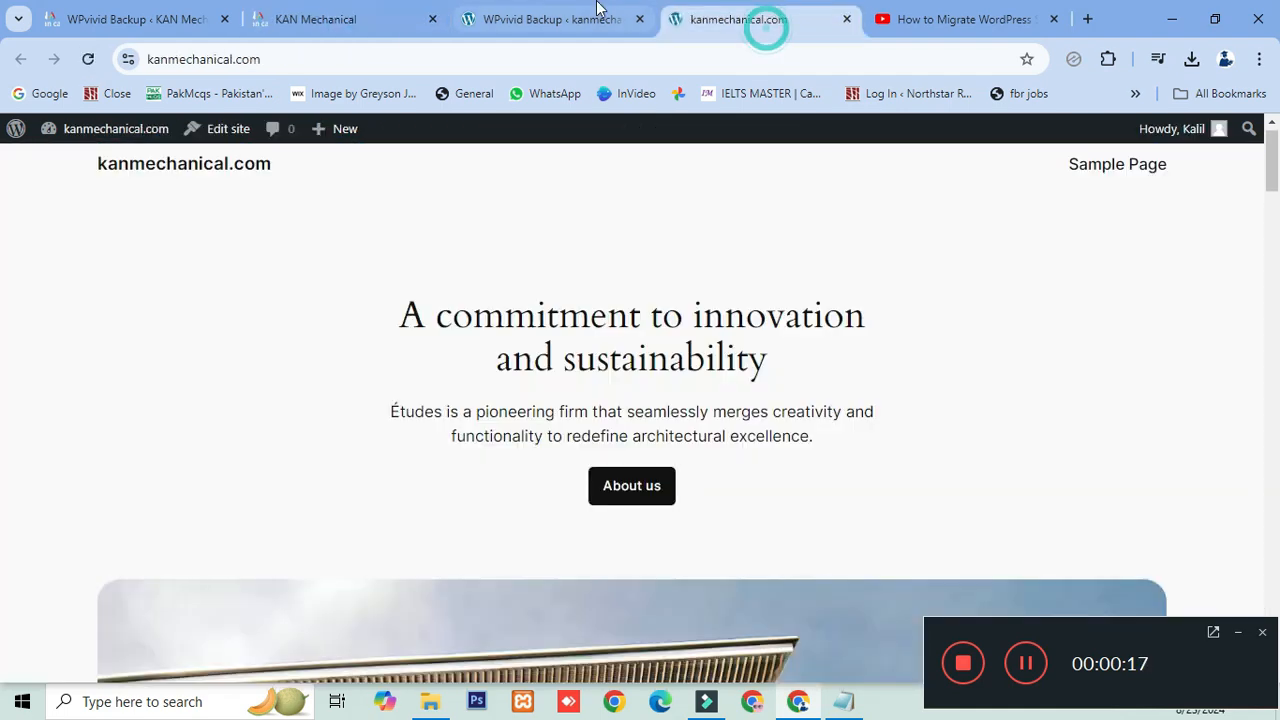
click(597, 10)
scroll(345, 430, down, 2)
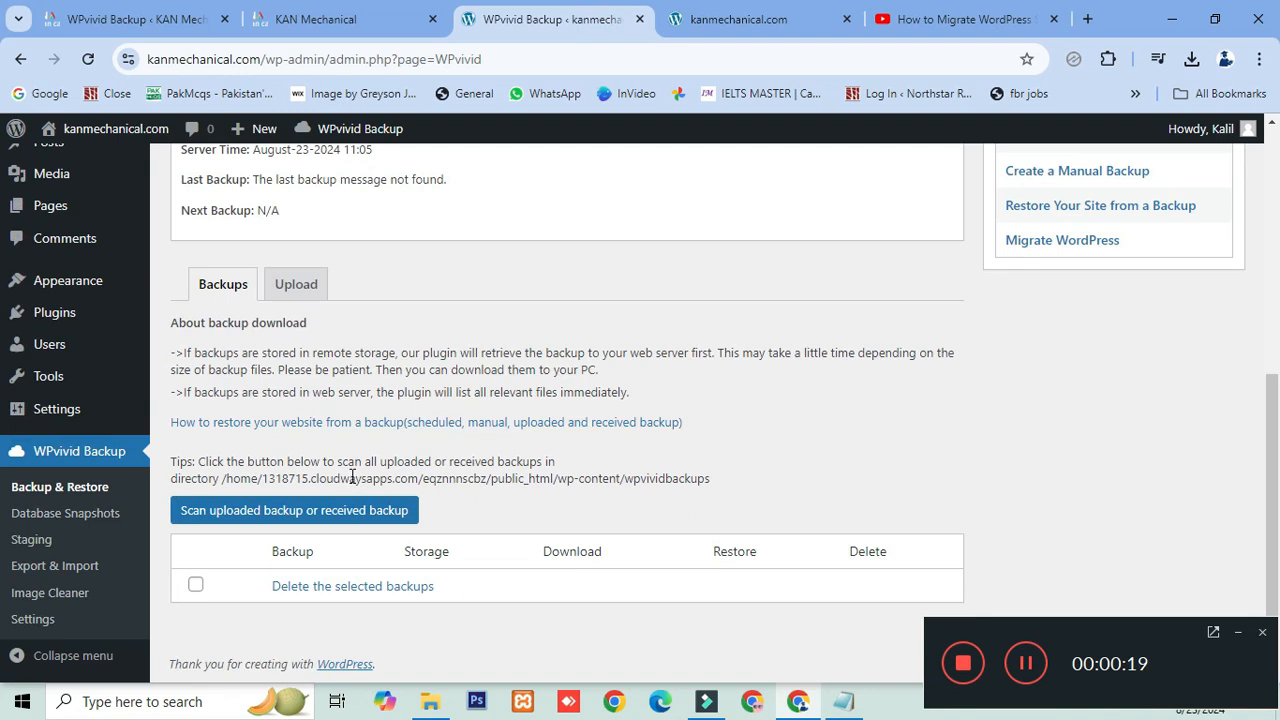
click(86, 60)
scroll(254, 325, down, 2)
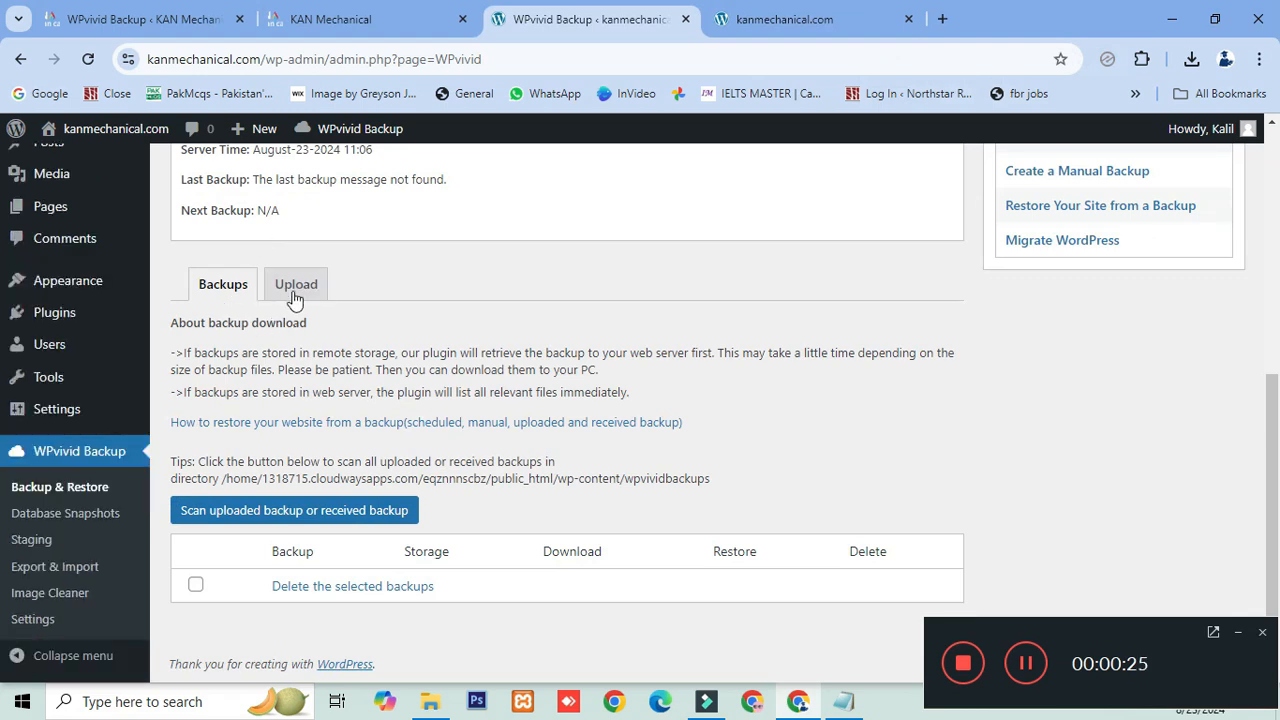
click(296, 287)
scroll(531, 403, down, 3)
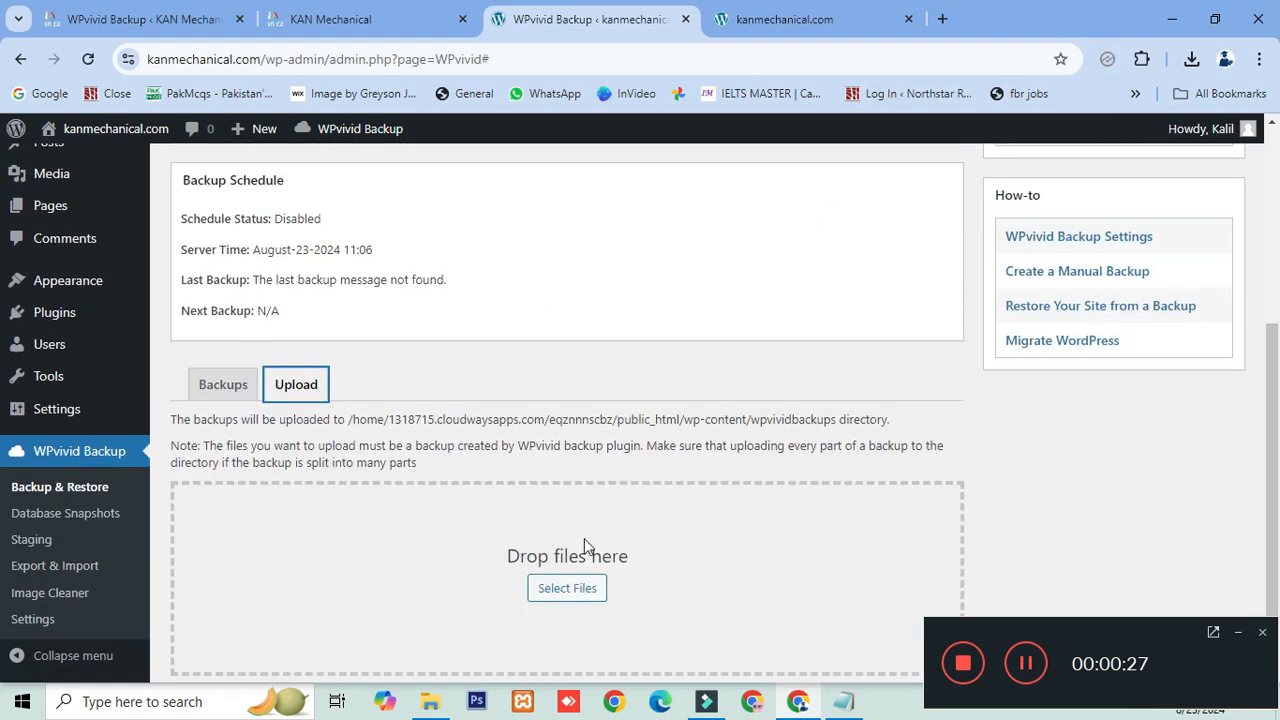
scroll(586, 549, down, 1)
click(569, 497)
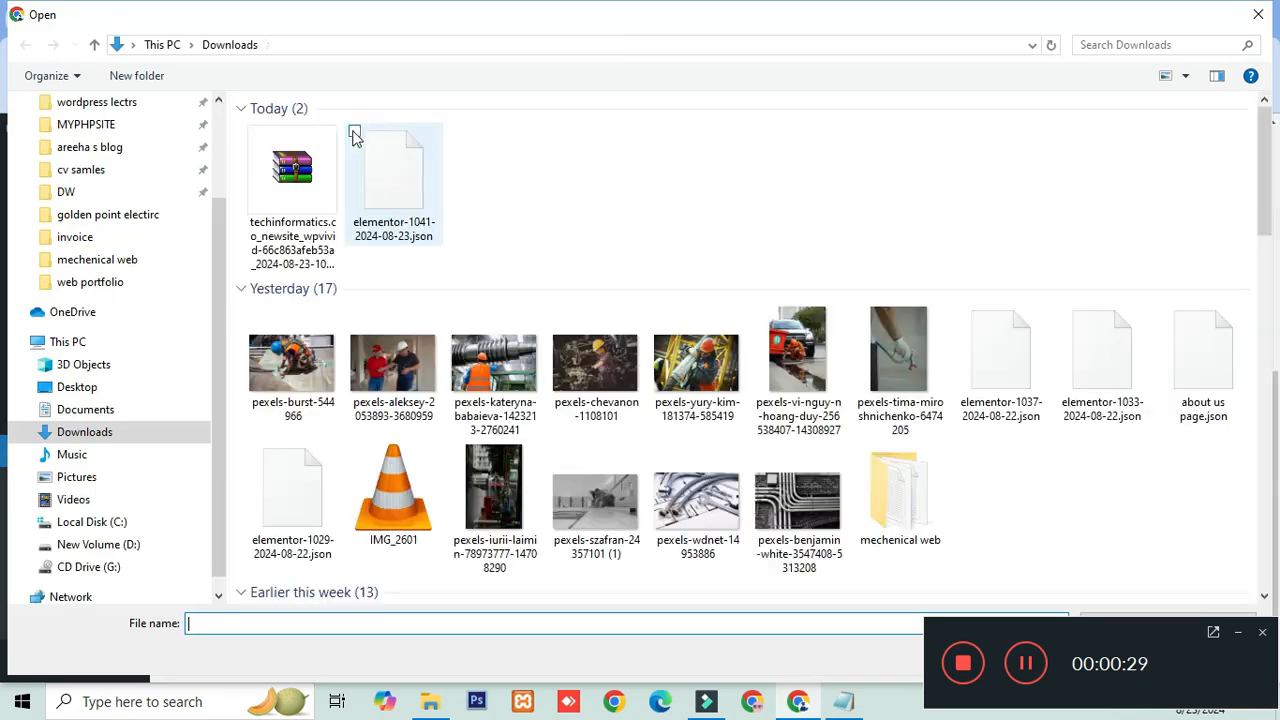
click(300, 199)
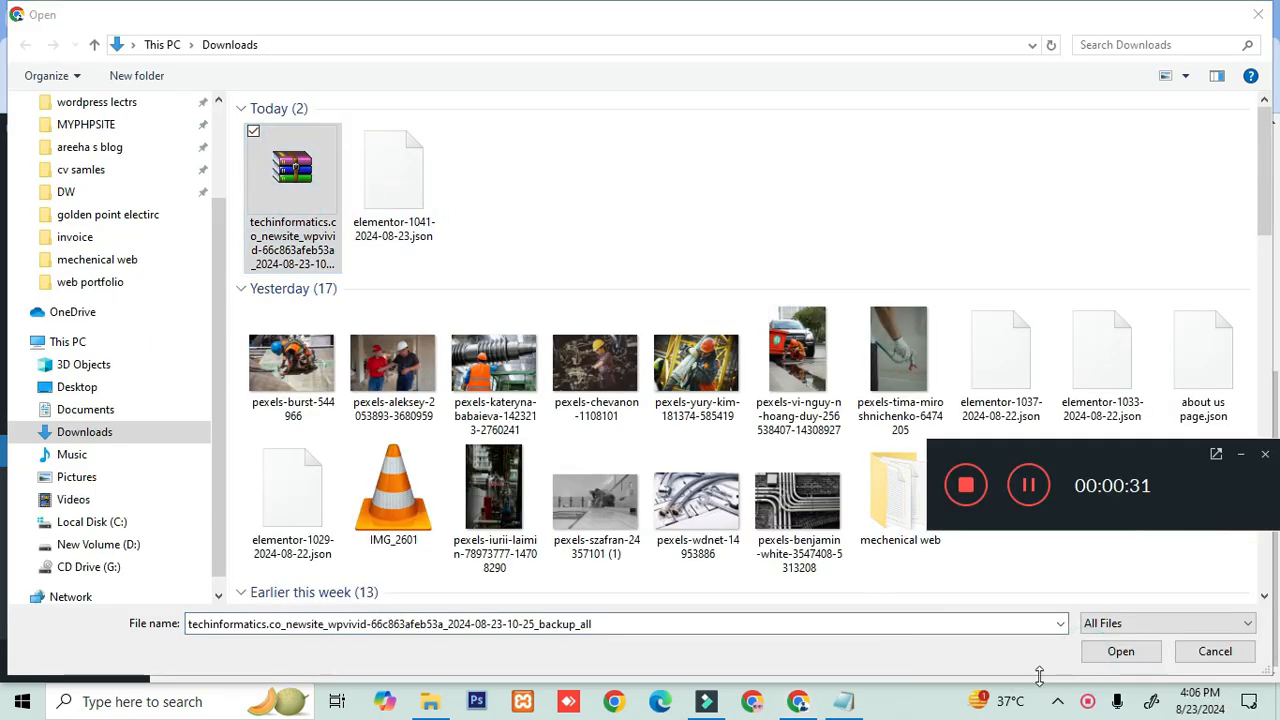
click(1125, 652)
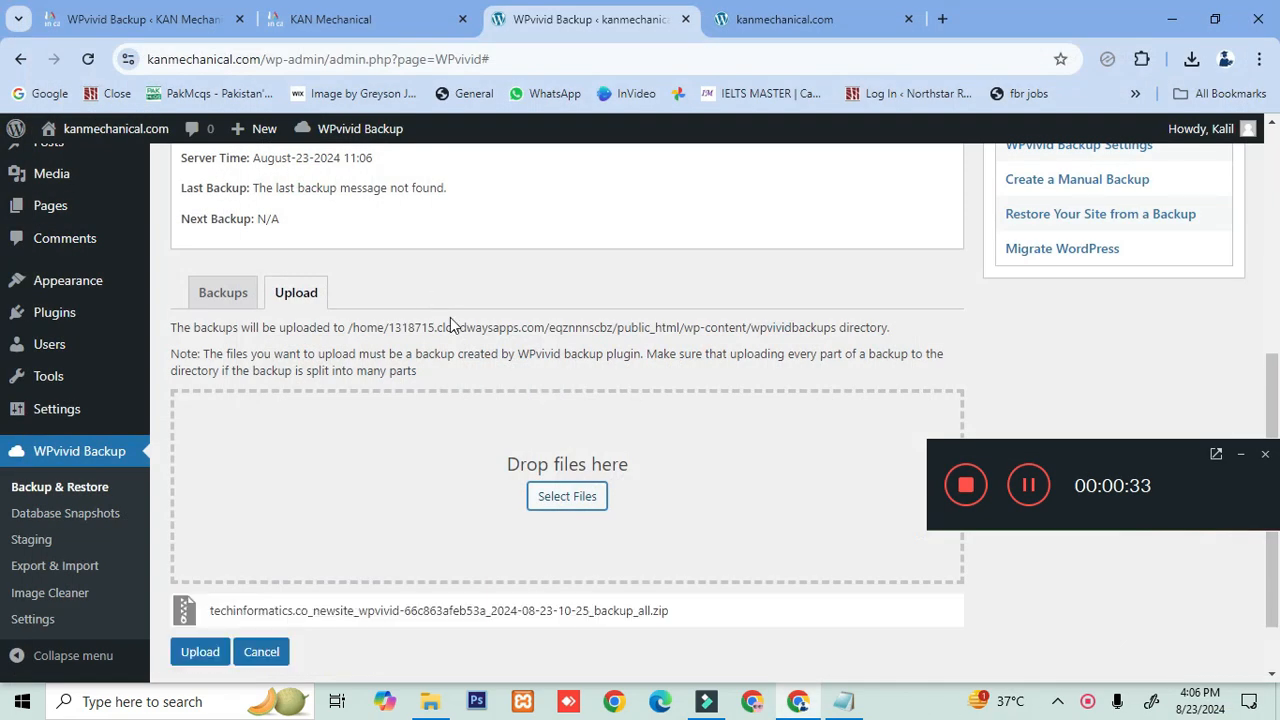
scroll(670, 431, down, 1)
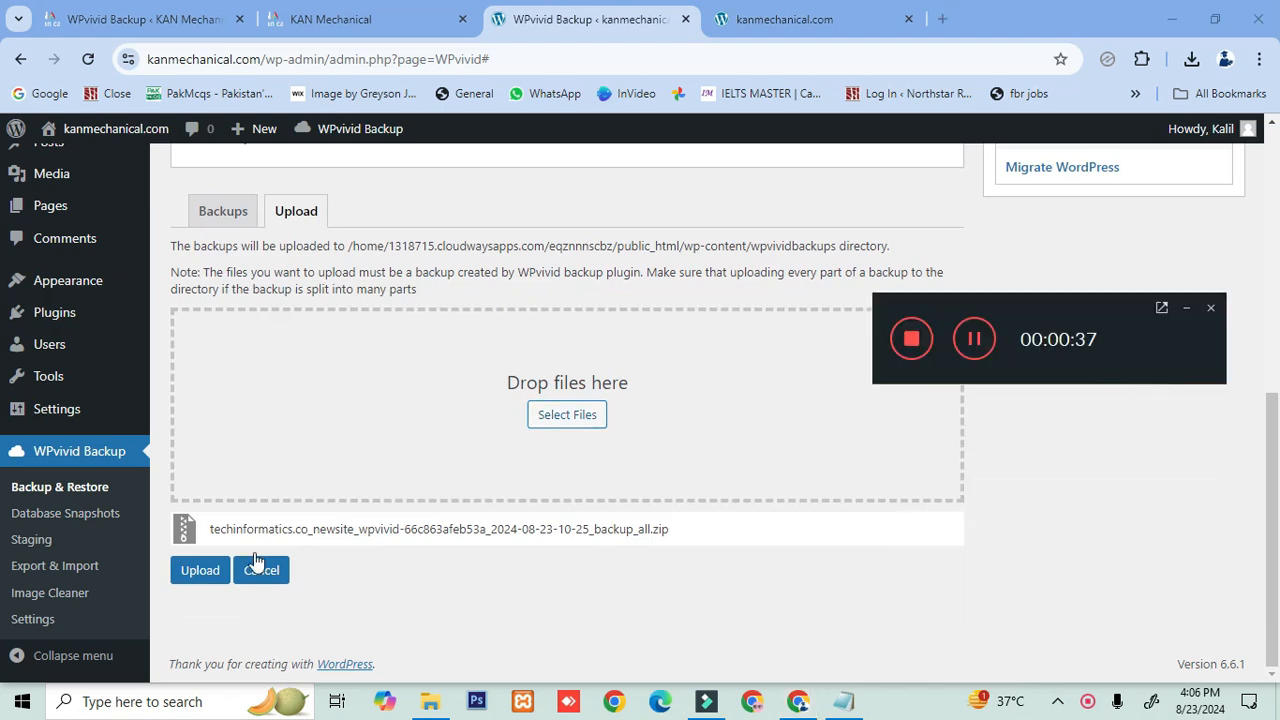
click(200, 572)
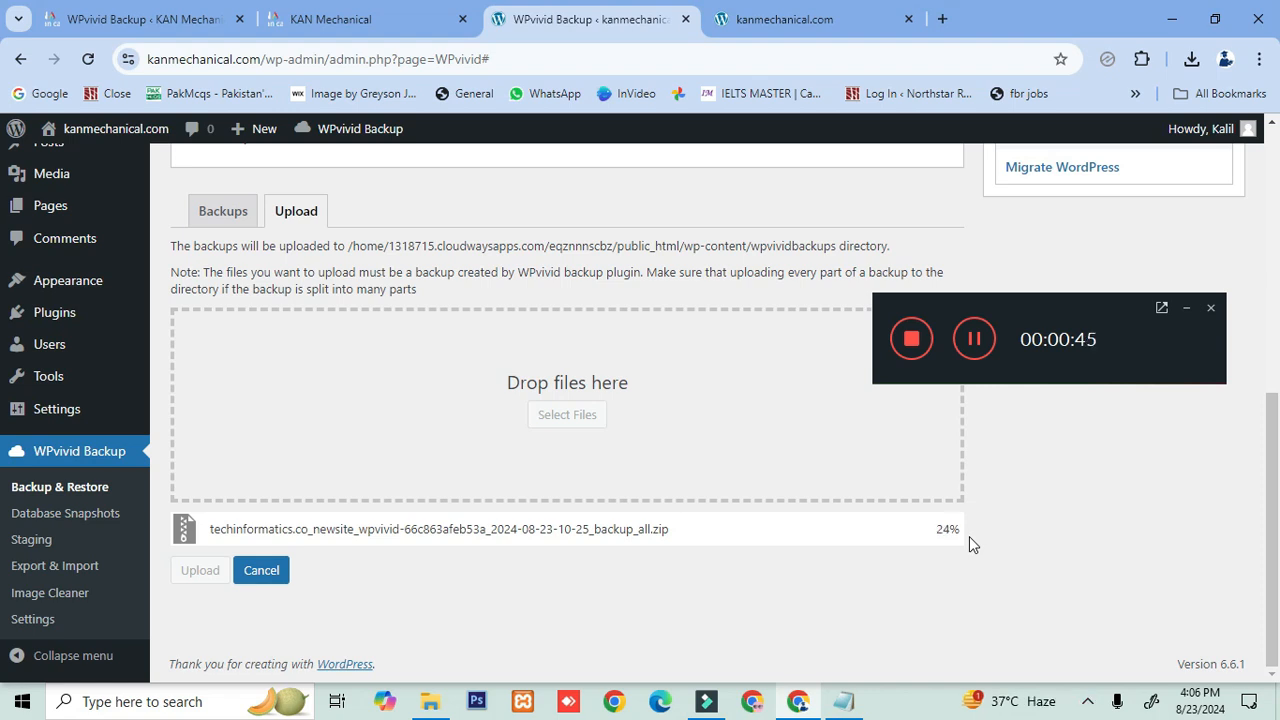
click(972, 345)
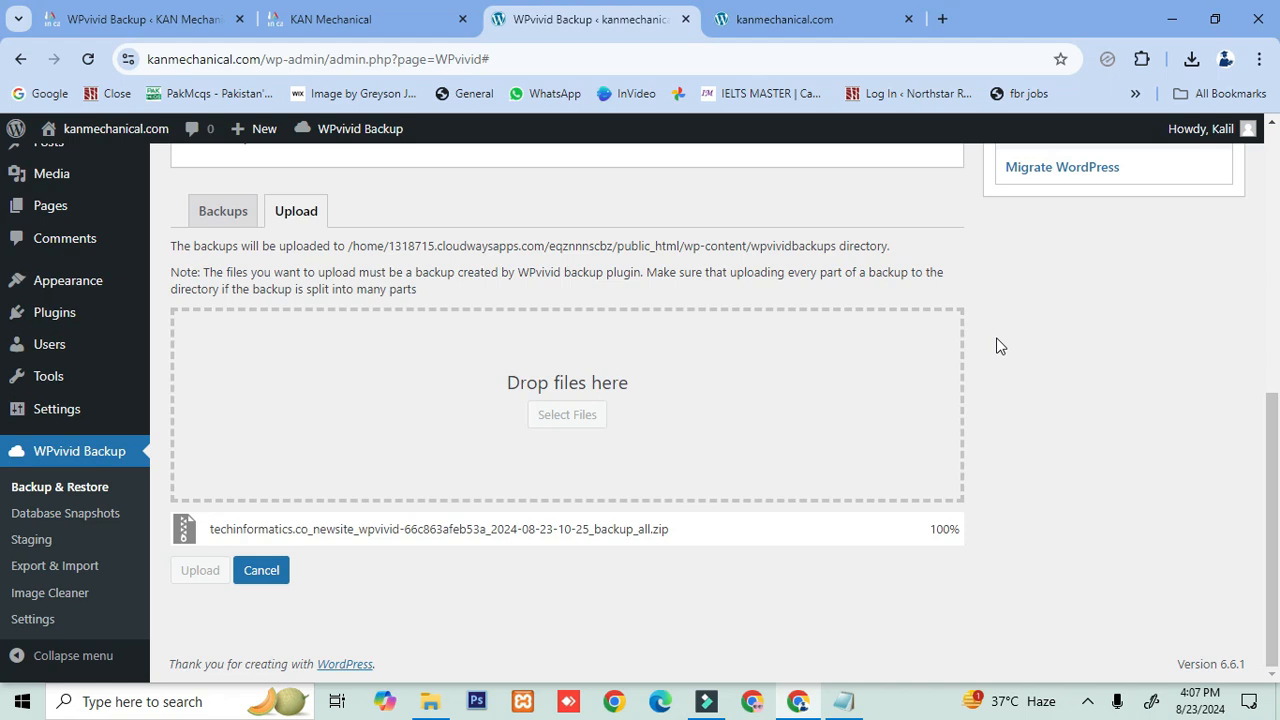
click(1088, 701)
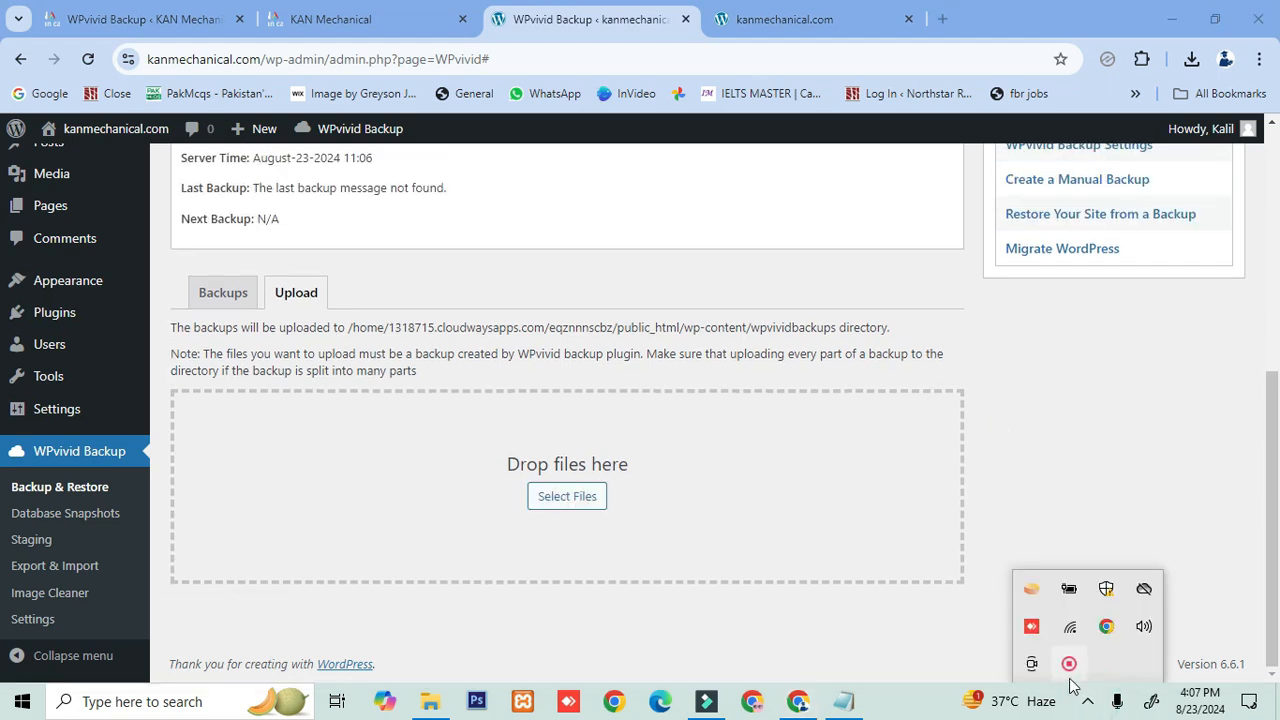
right_click(1069, 663)
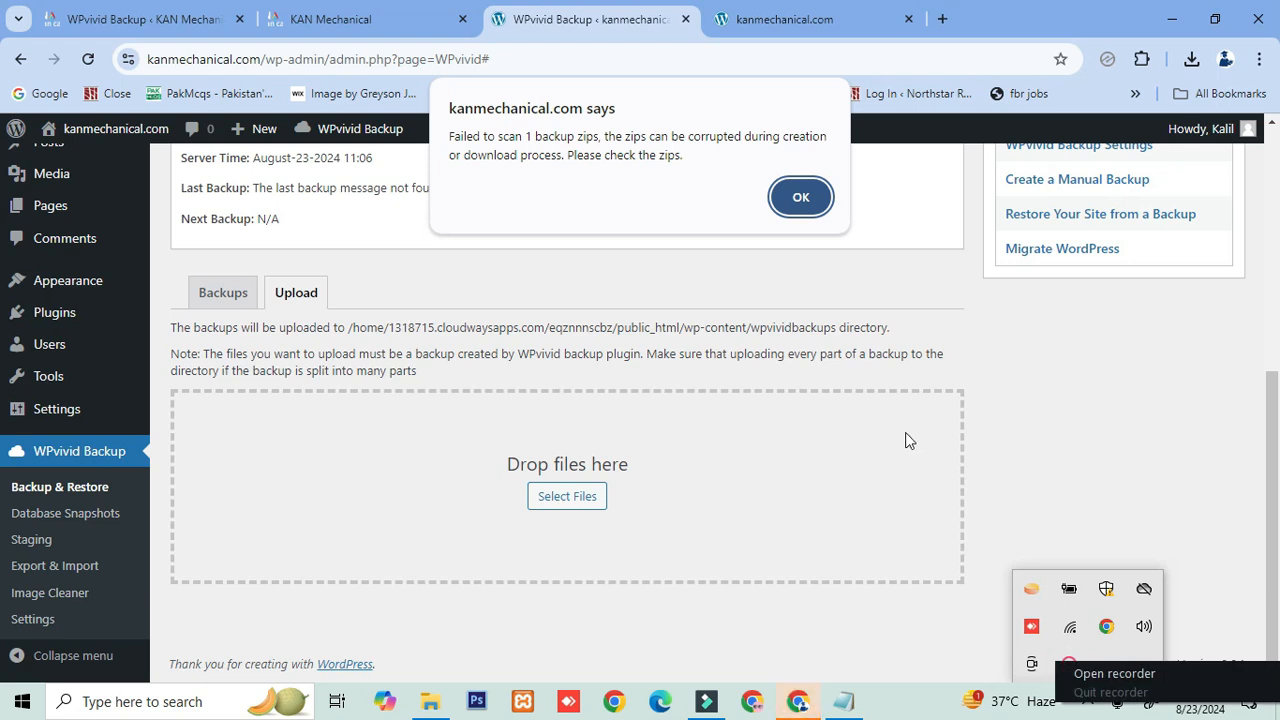
click(1080, 674)
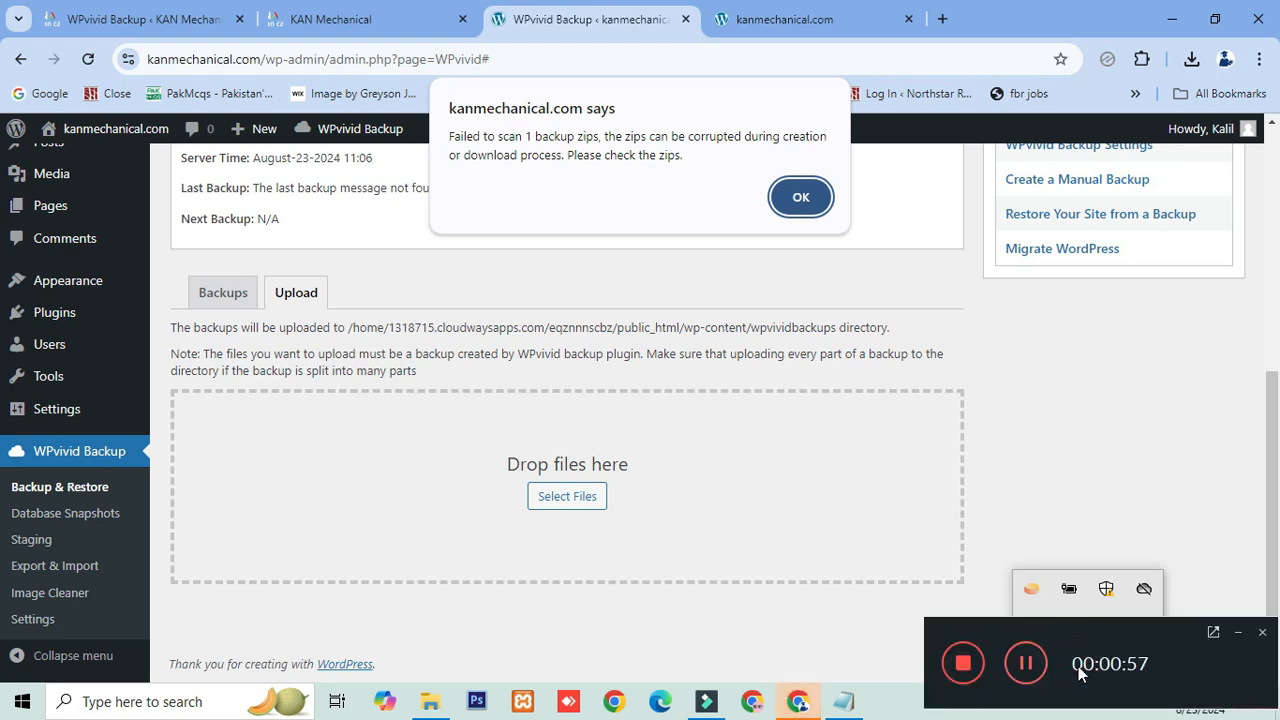
click(802, 205)
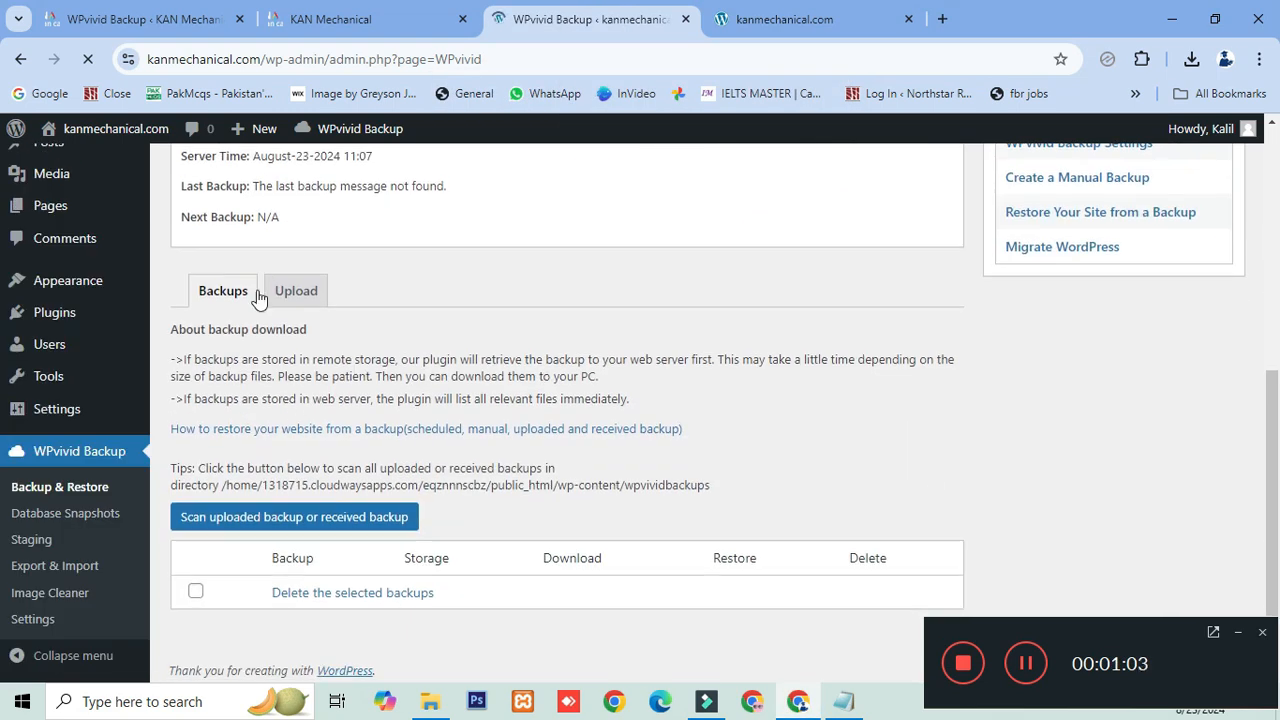
click(290, 292)
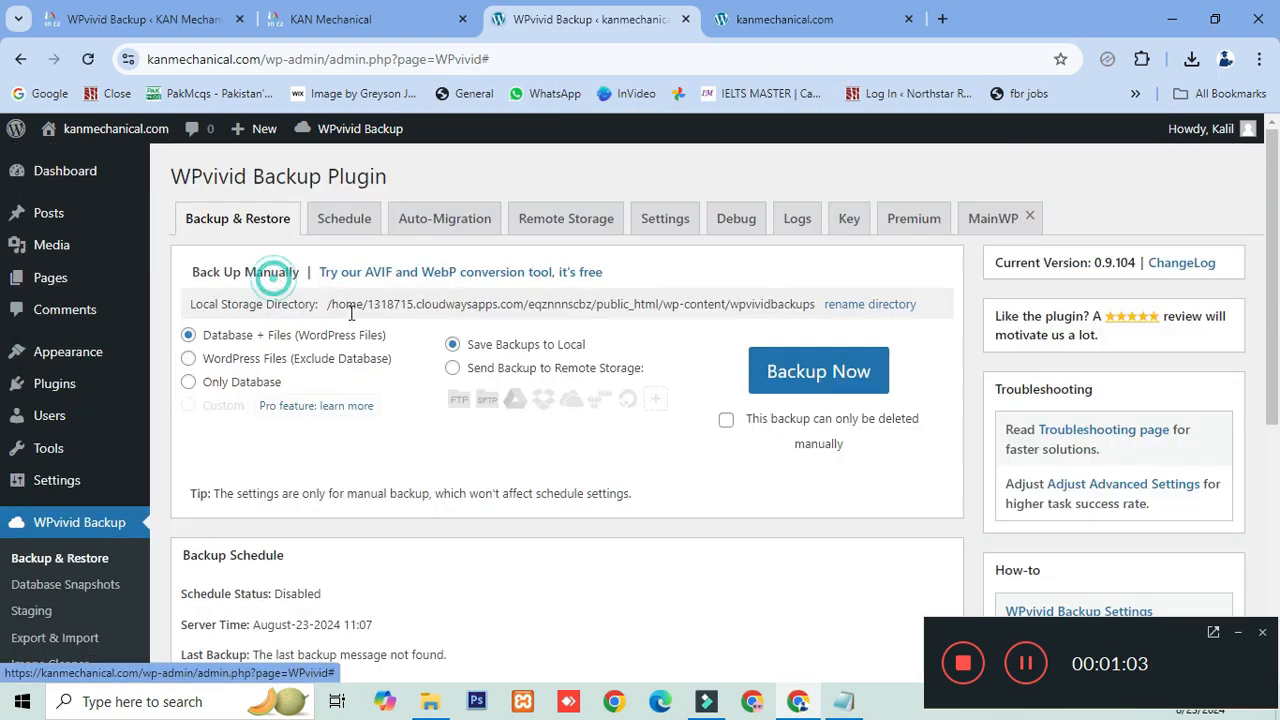
click(571, 498)
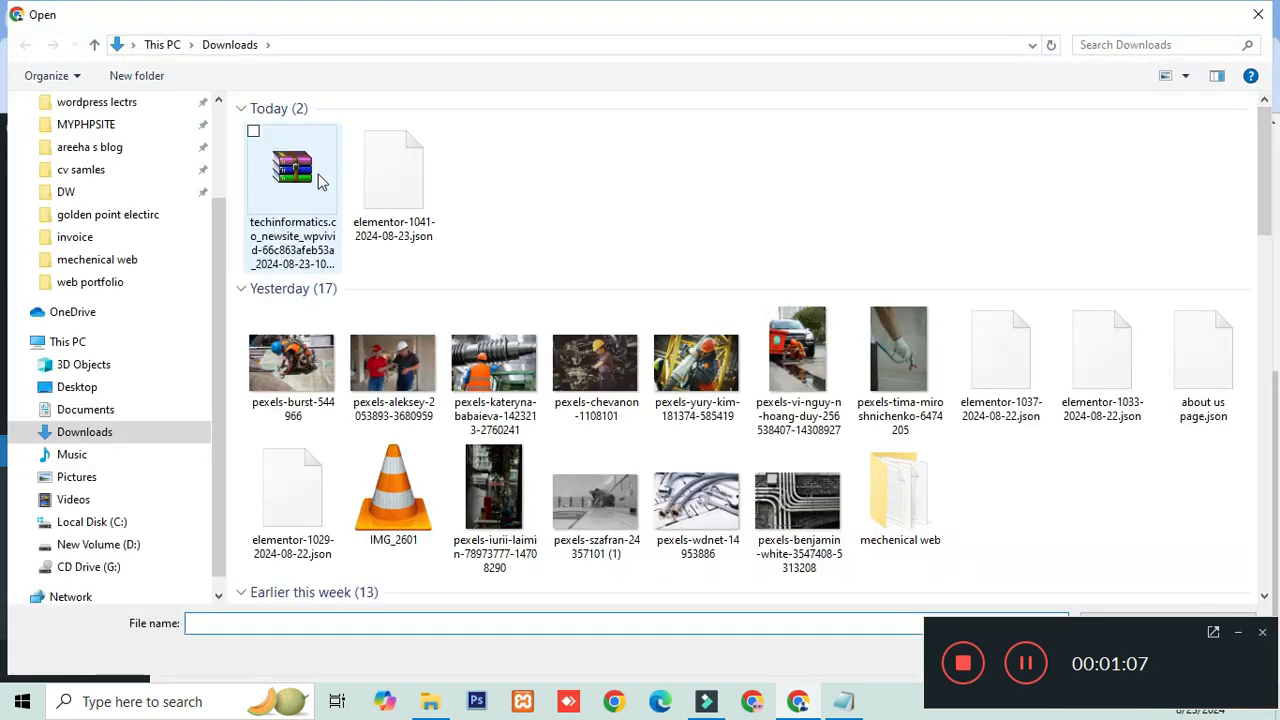
click(292, 170)
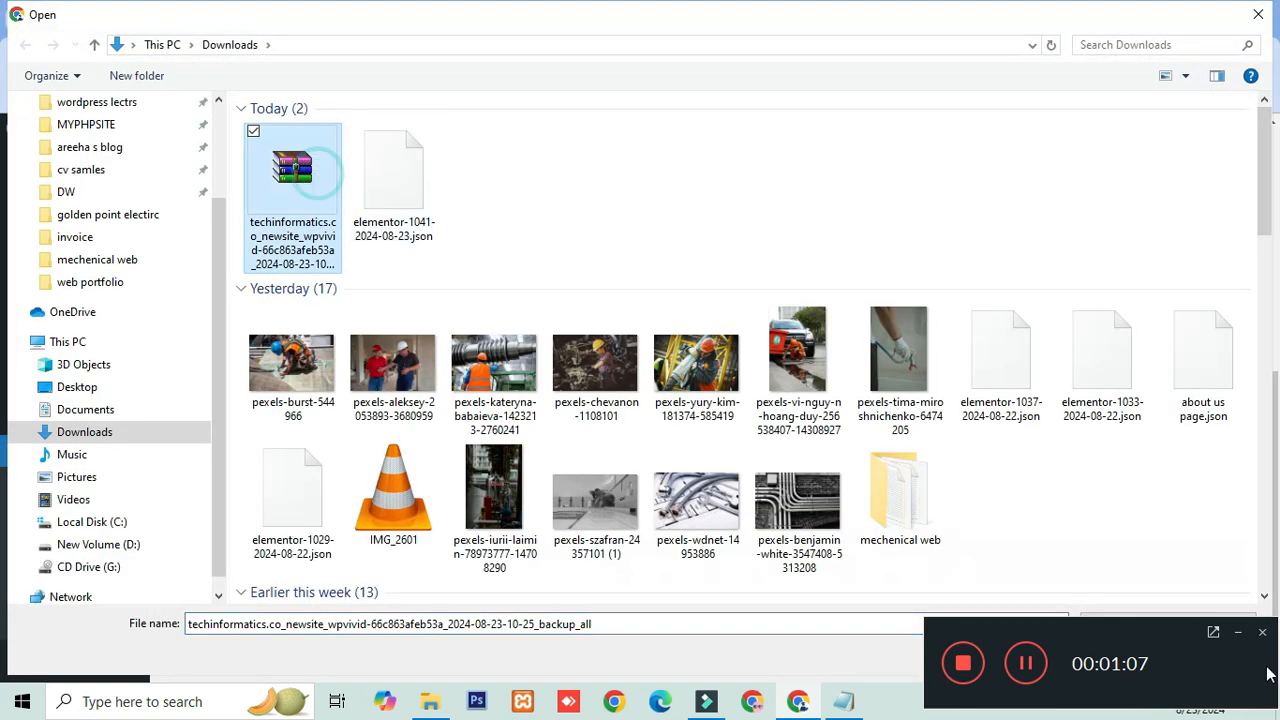
drag(1172, 653, 1136, 352)
click(1118, 652)
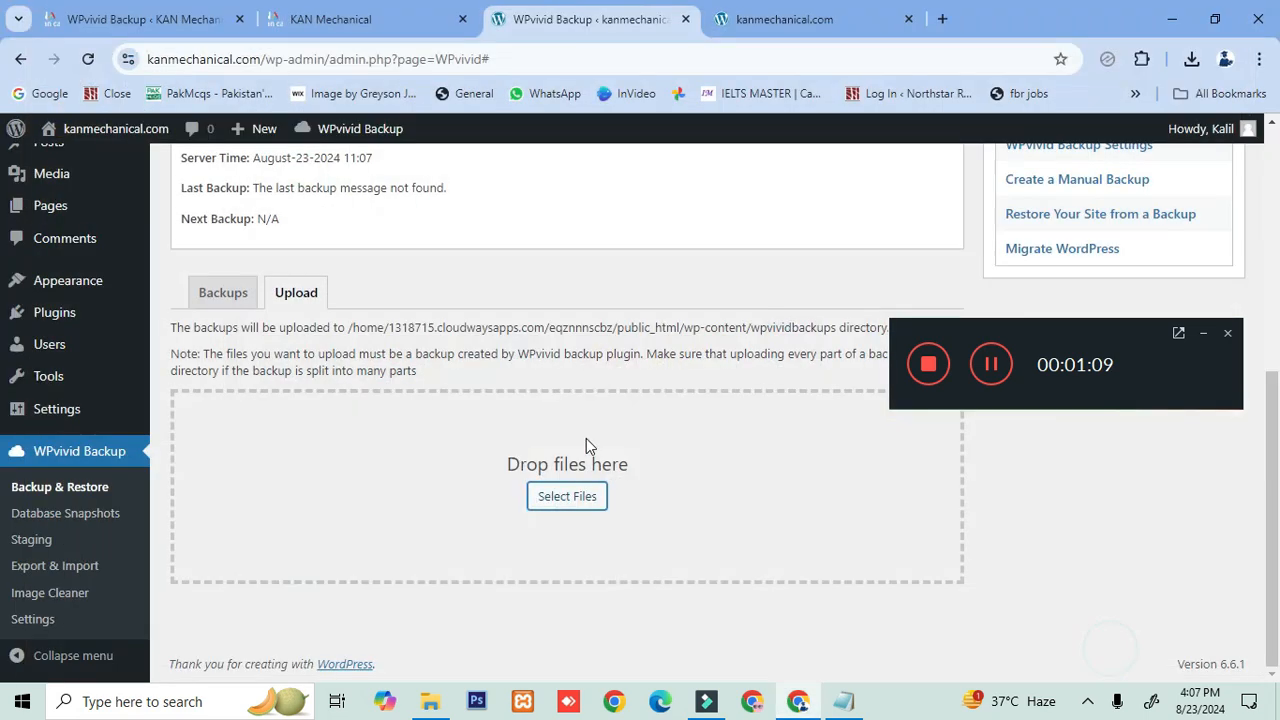
scroll(612, 432, down, 2)
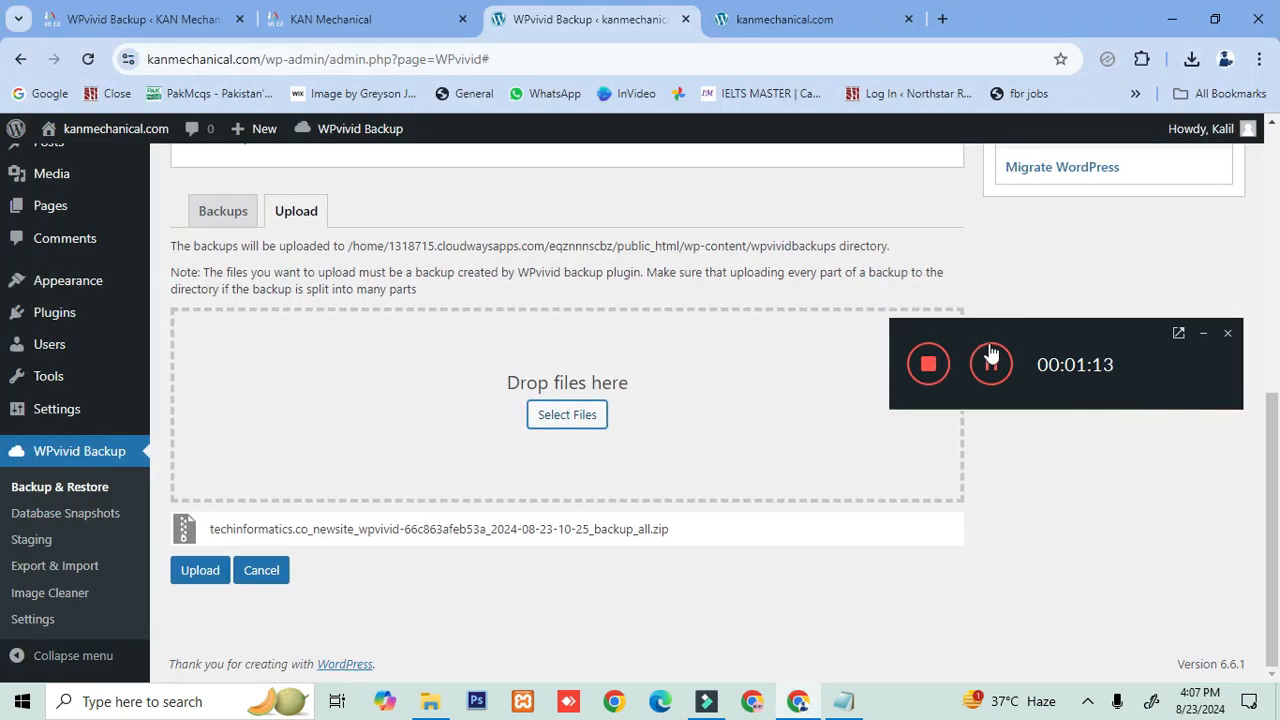
drag(1024, 343, 1027, 380)
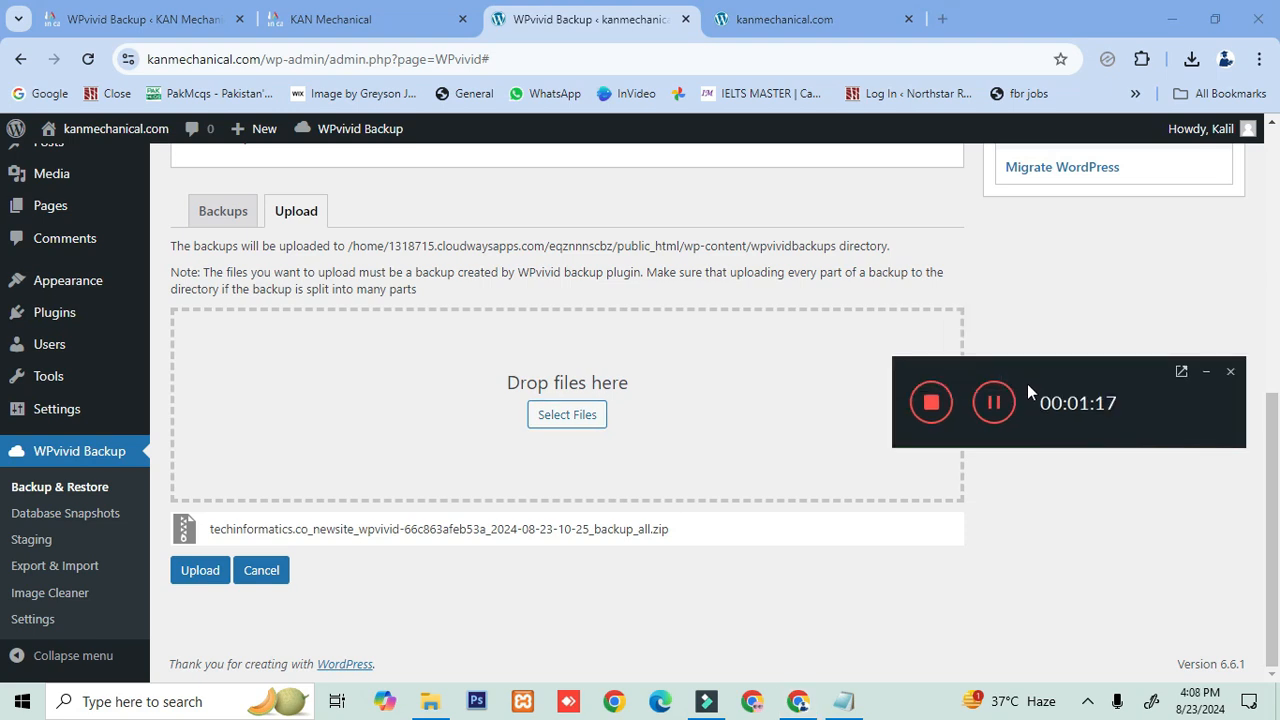
click(193, 578)
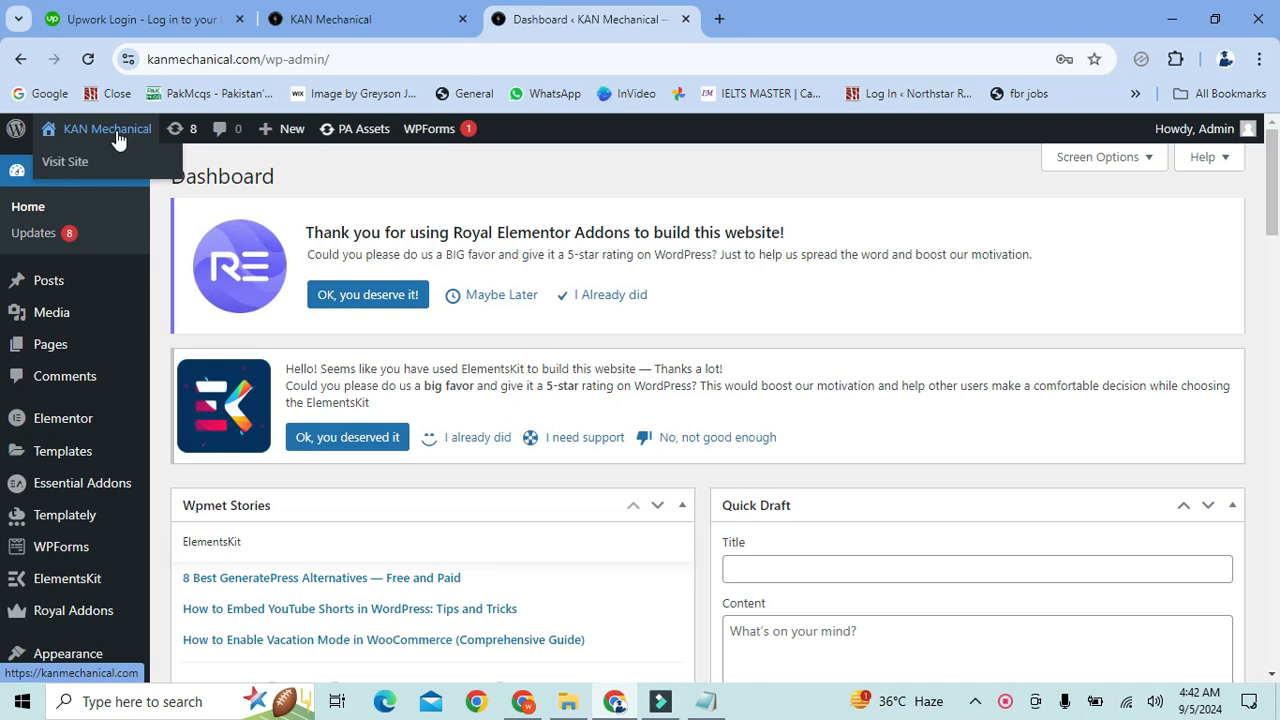
- Open the KAN Mechanical live site from the dashboard in a new browser tab and reload its home page
right_click(118, 138)
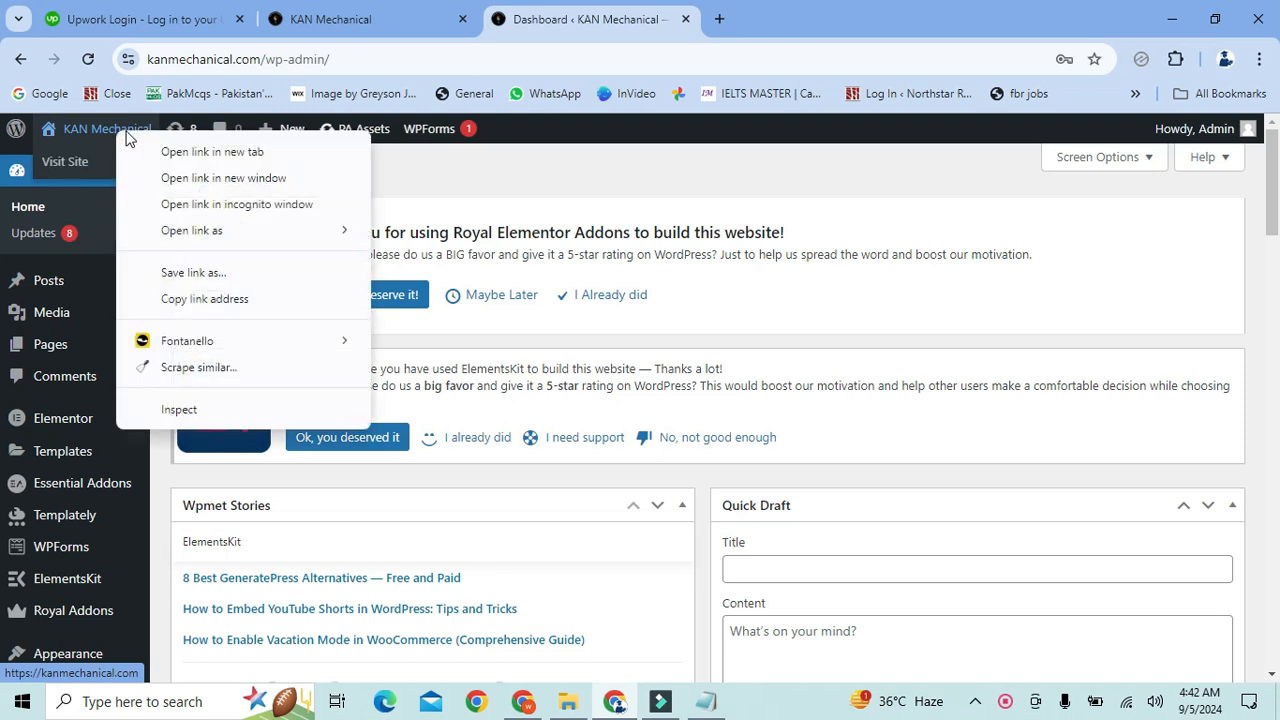
click(181, 155)
click(800, 18)
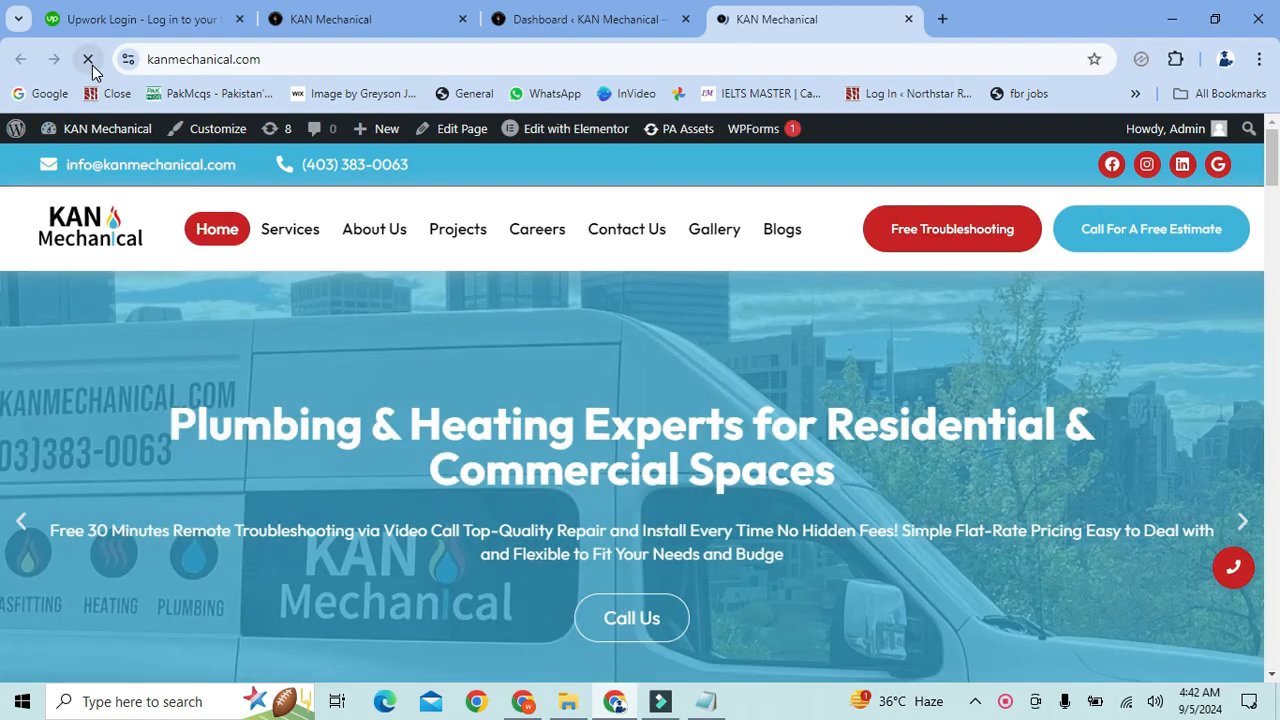
click(91, 63)
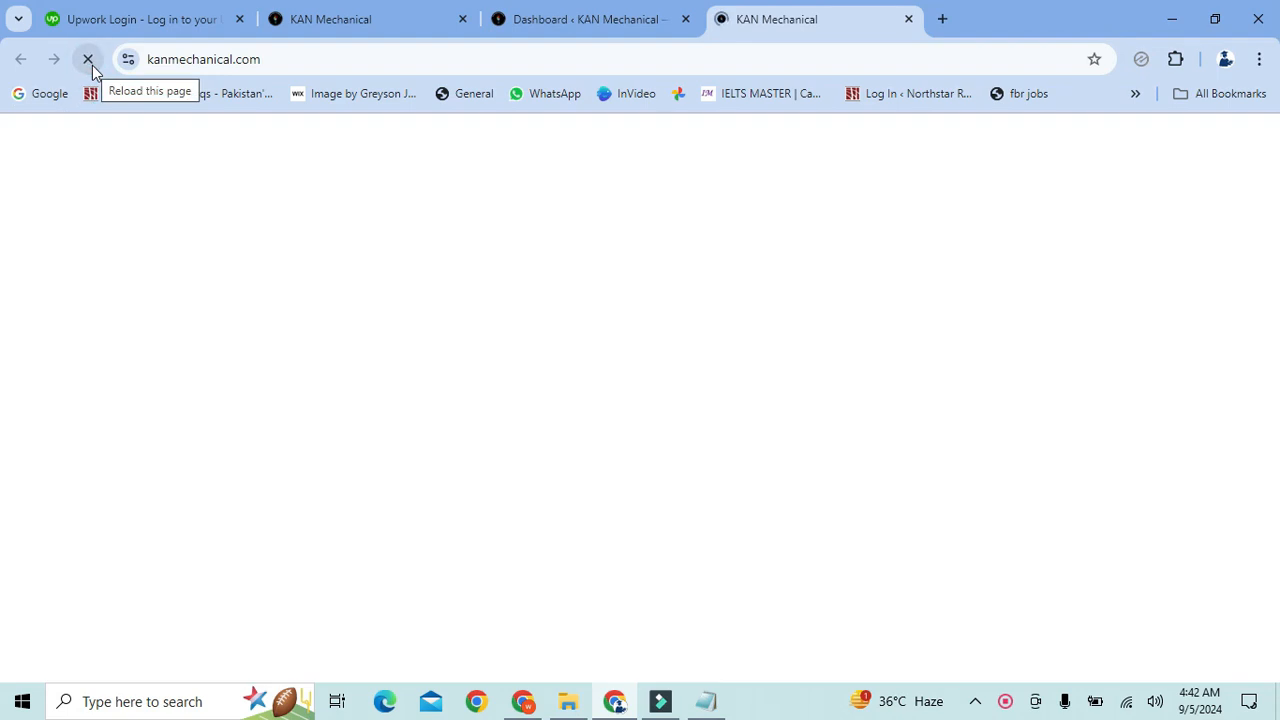
- Examine the migrated home page's service sections, client reviews and footer, and return to the beginning of the page
scroll(300, 380, down, 10)
scroll(292, 375, down, 15)
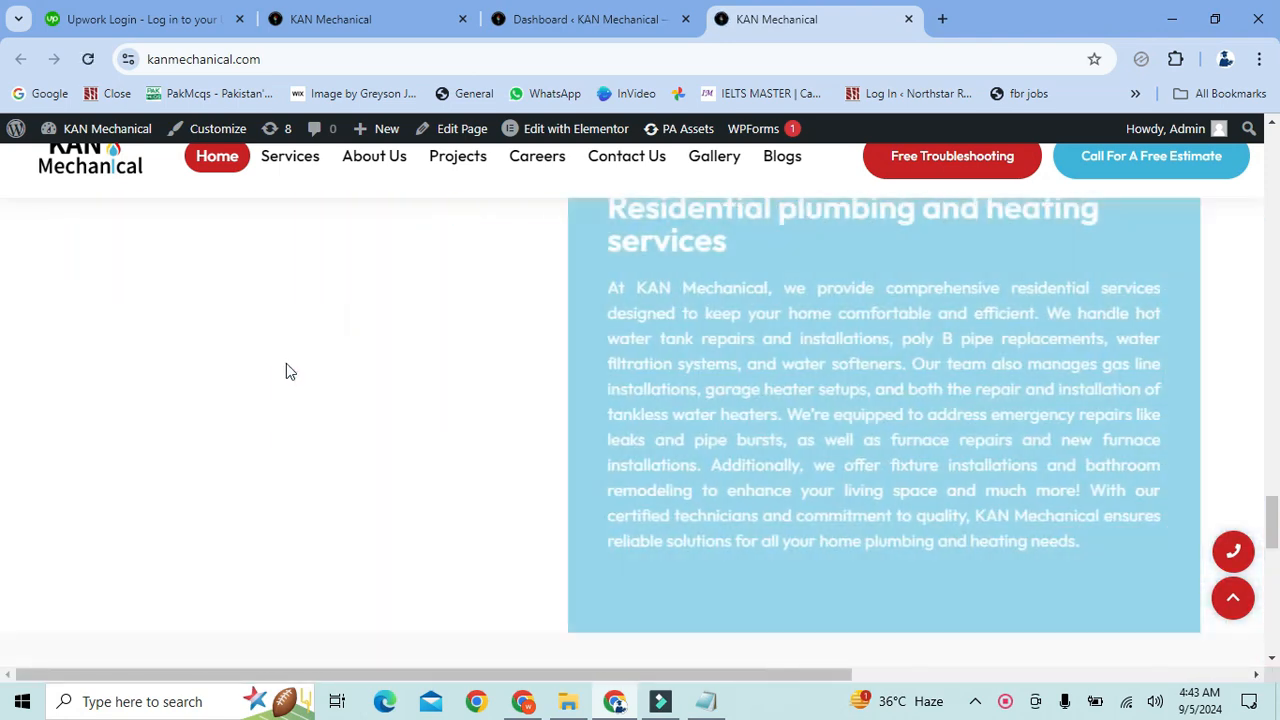
scroll(285, 361, up, 9)
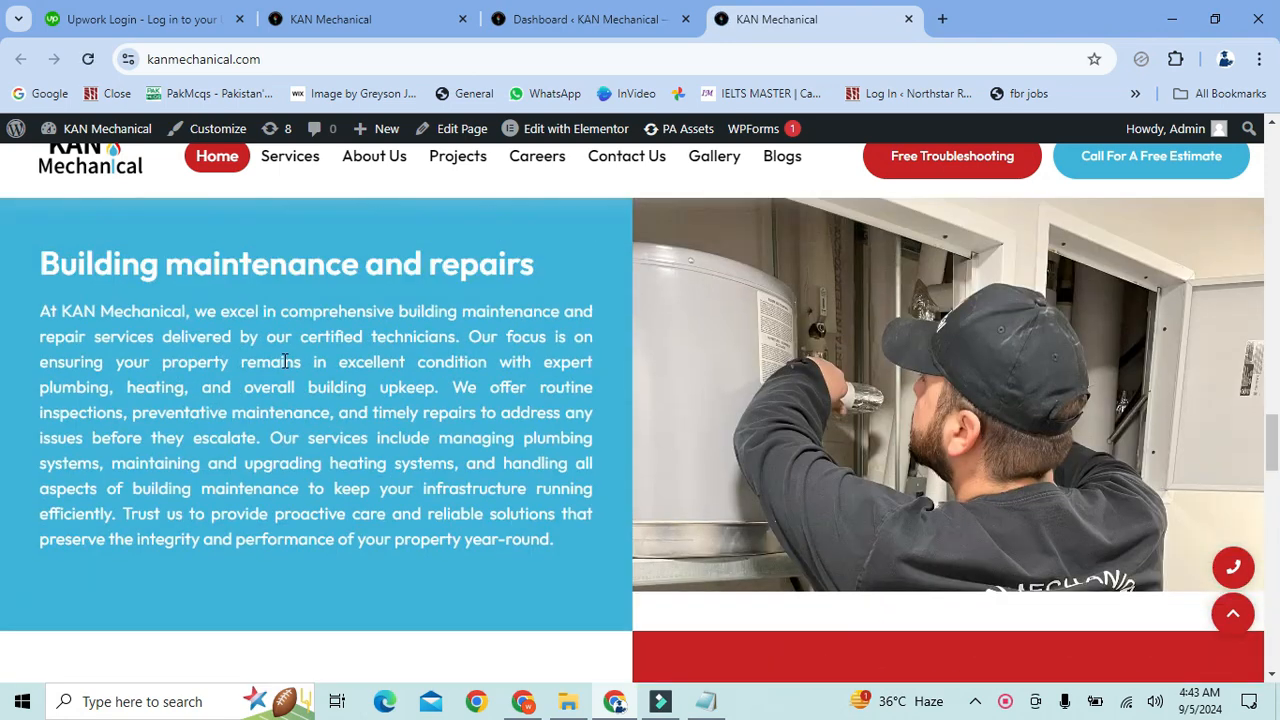
scroll(285, 361, down, 15)
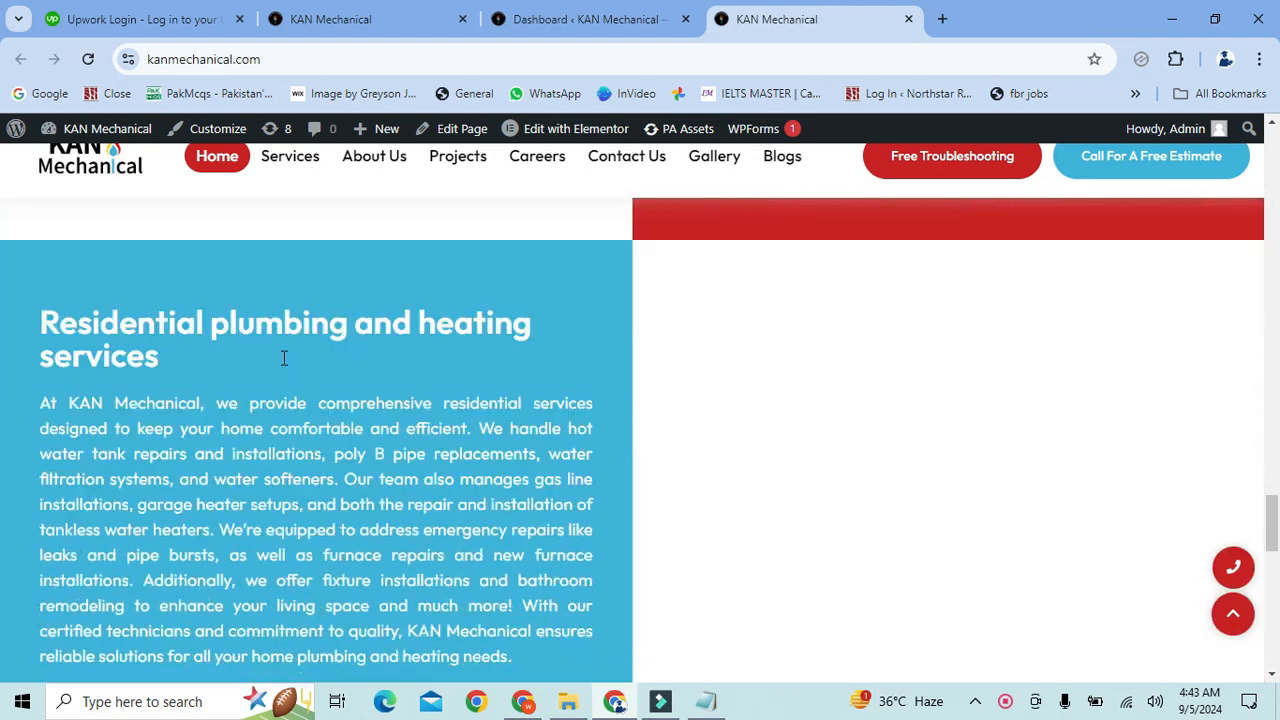
scroll(282, 365, down, 3)
scroll(282, 365, up, 9)
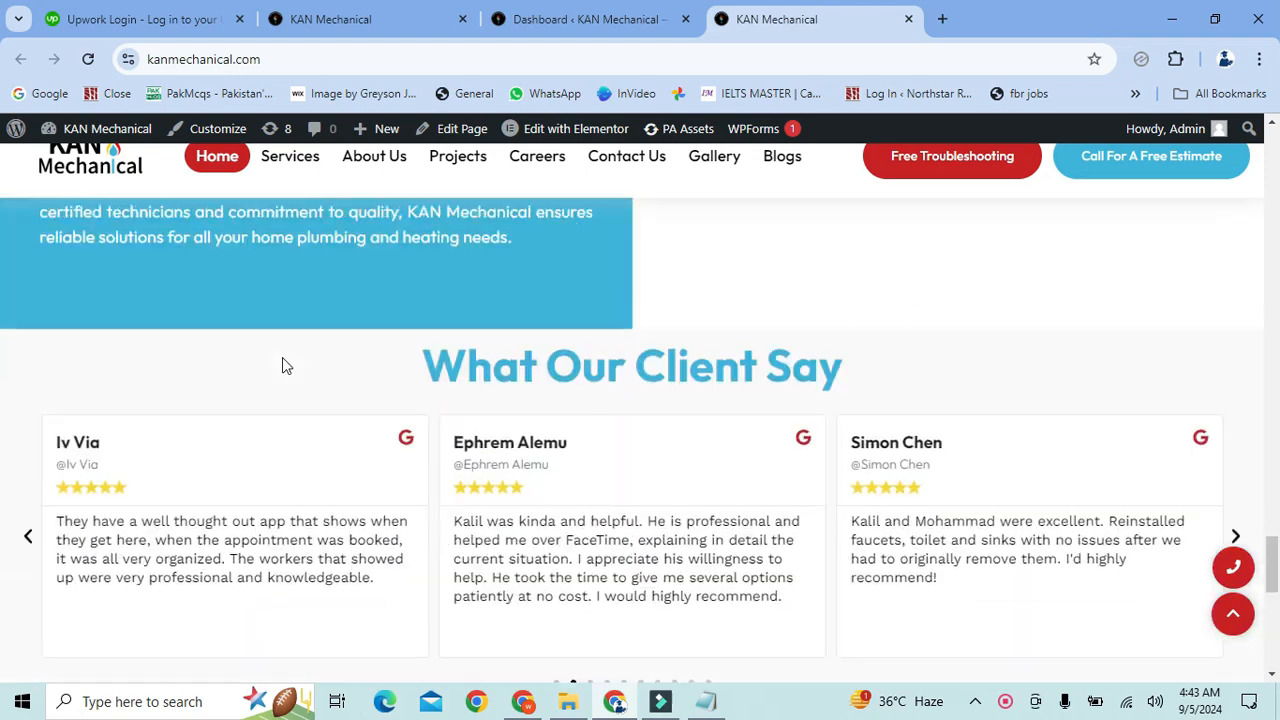
scroll(282, 365, up, 12)
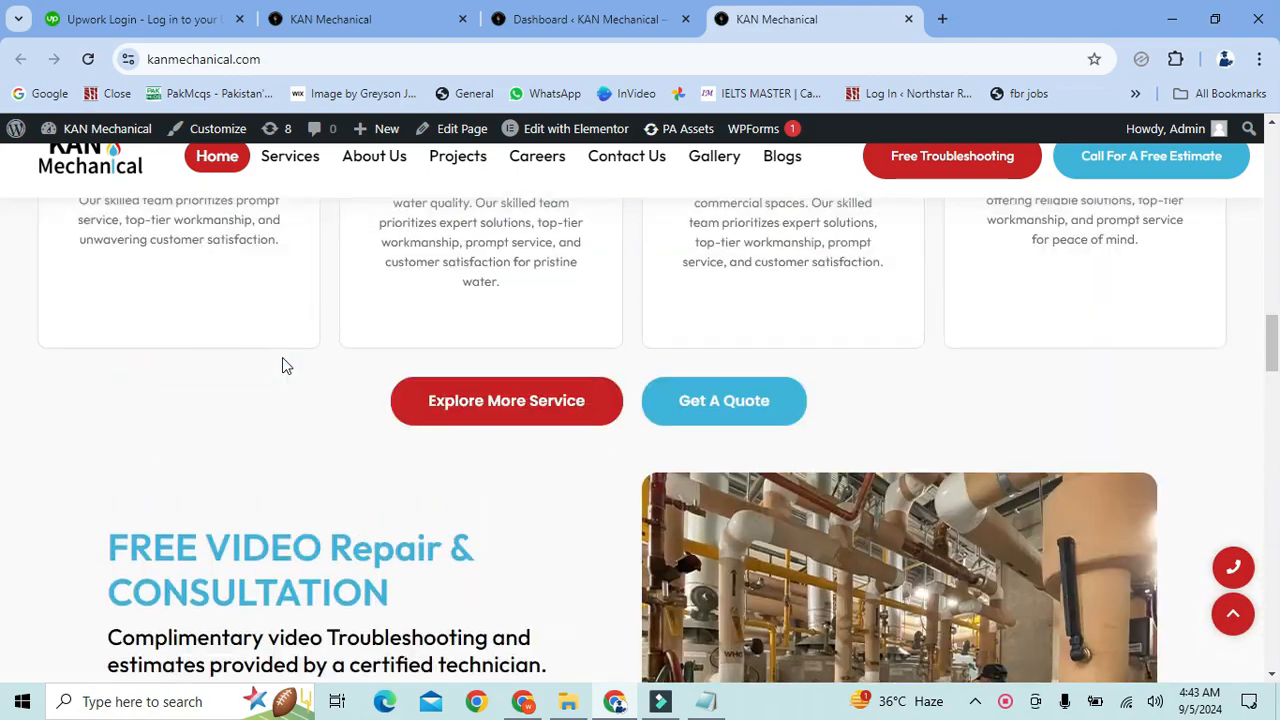
scroll(282, 366, up, 6)
scroll(282, 359, down, 8)
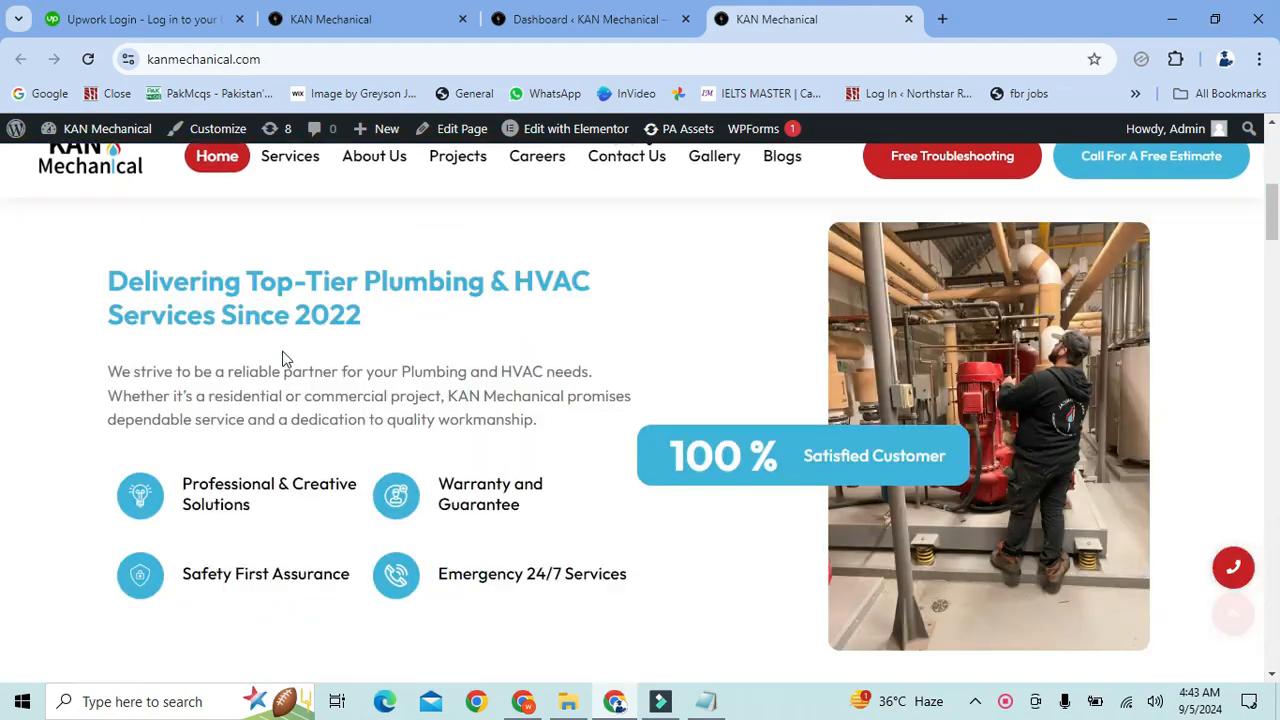
scroll(282, 360, down, 10)
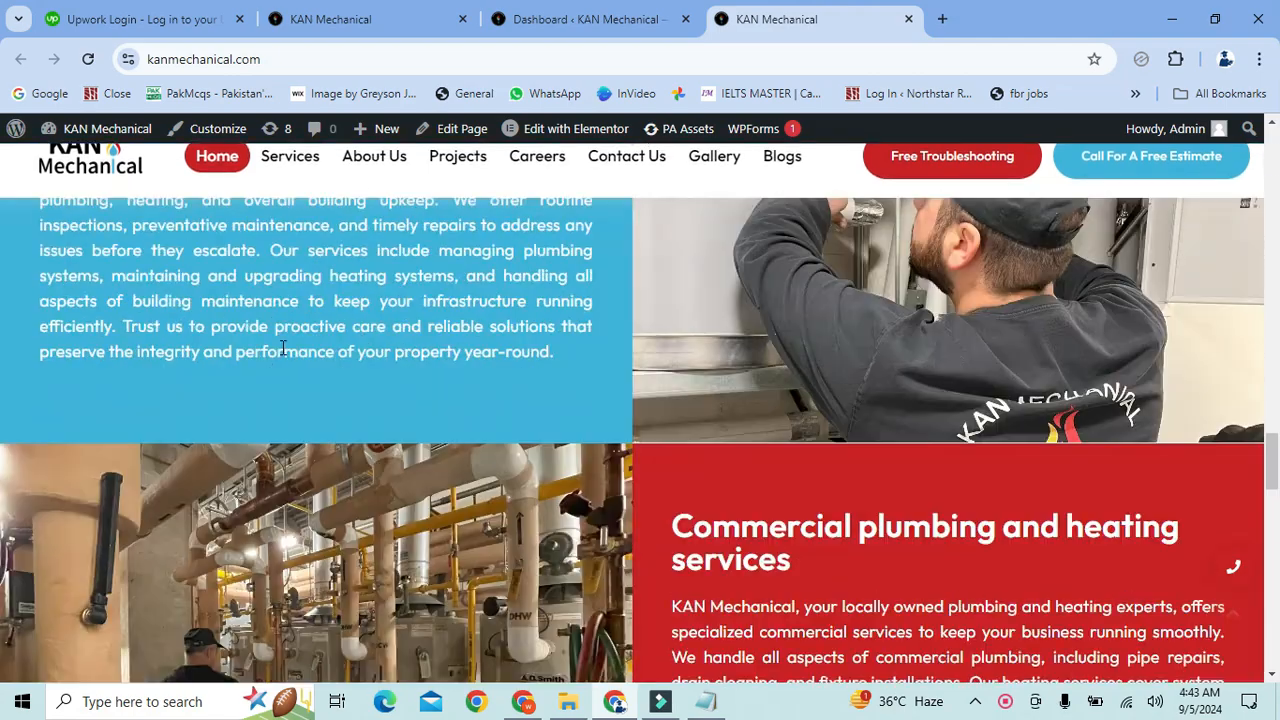
scroll(776, 394, down, 15)
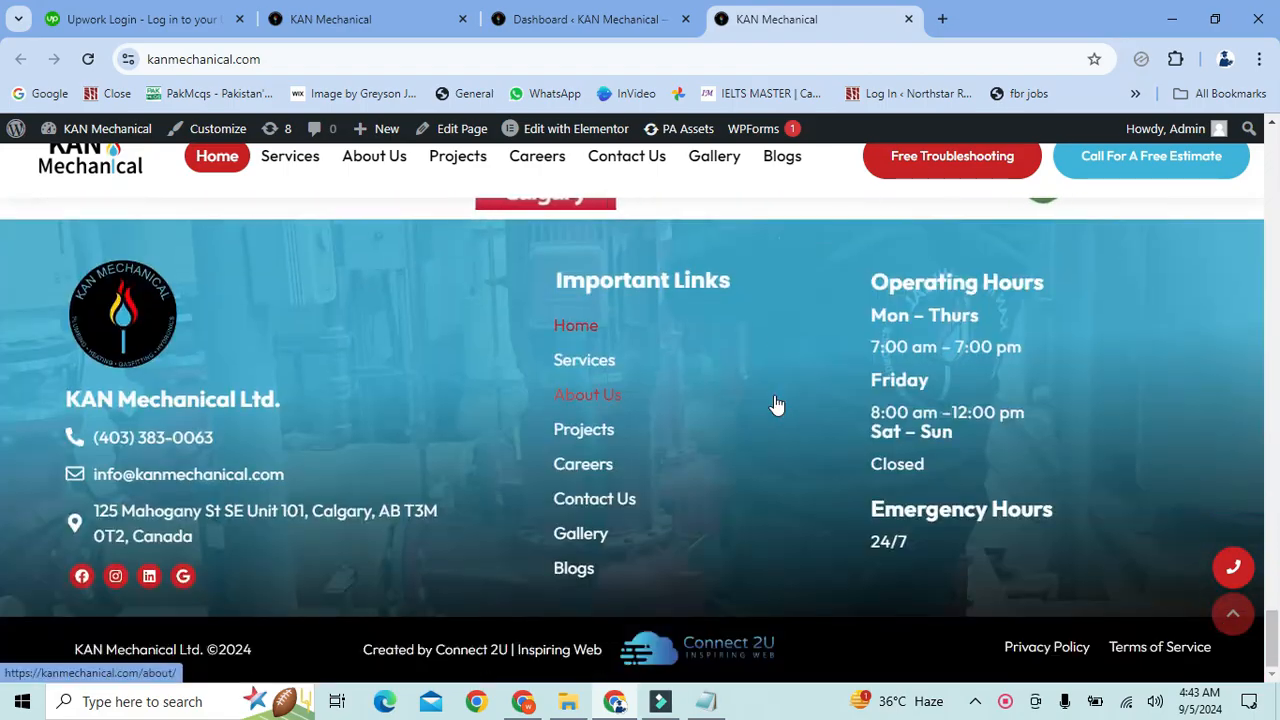
click(1232, 613)
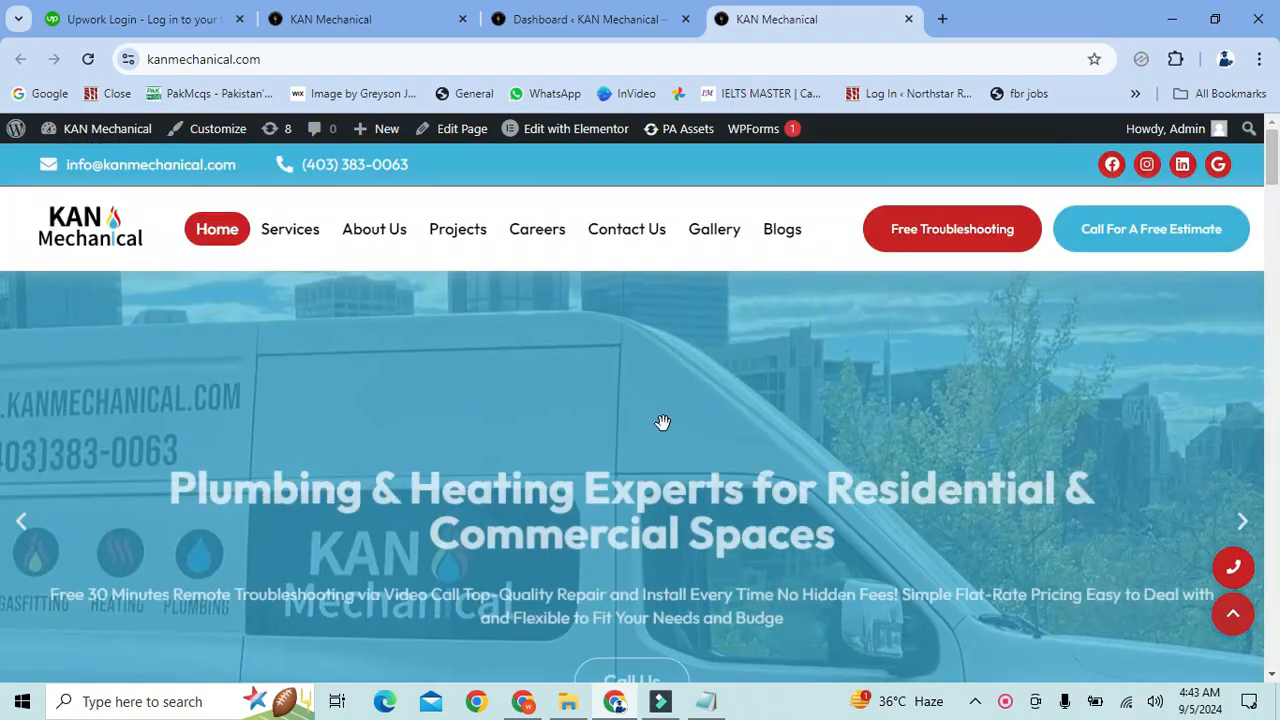
- Check the home page's opening section and open the Free Troubleshooting page of the migrated site
scroll(657, 409, down, 4)
scroll(657, 409, up, 4)
click(937, 229)
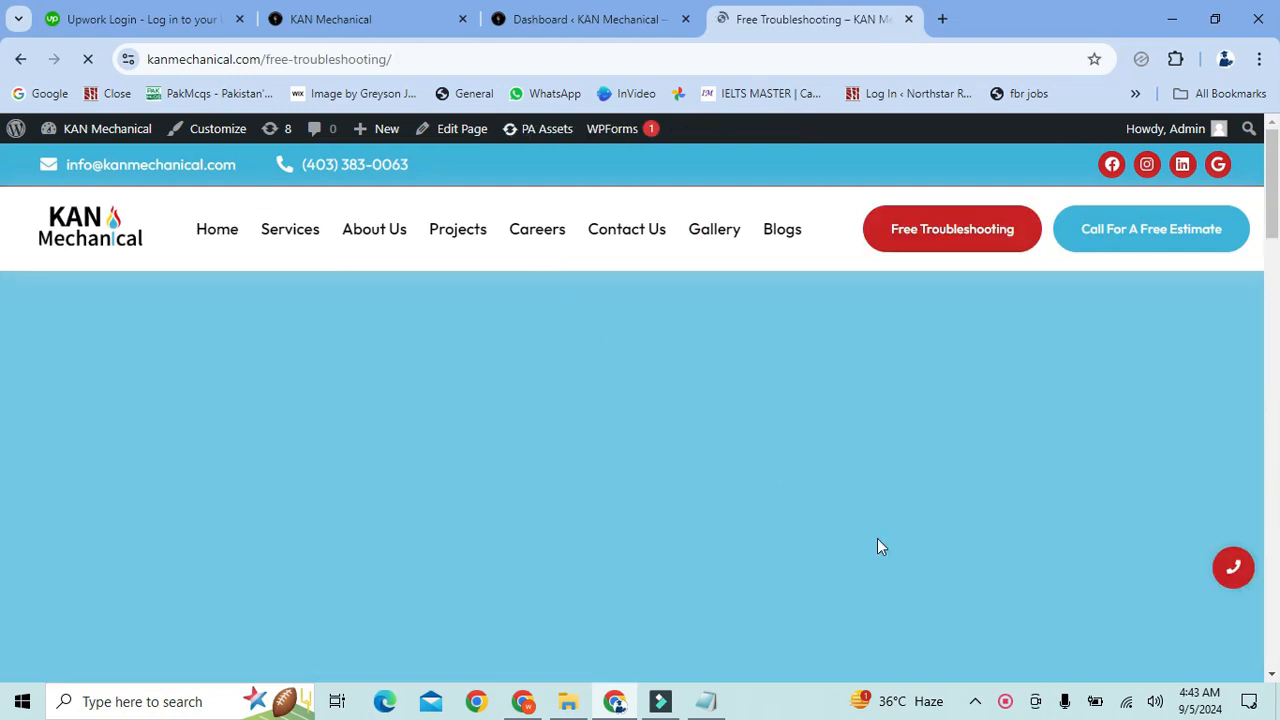
right_click(1005, 704)
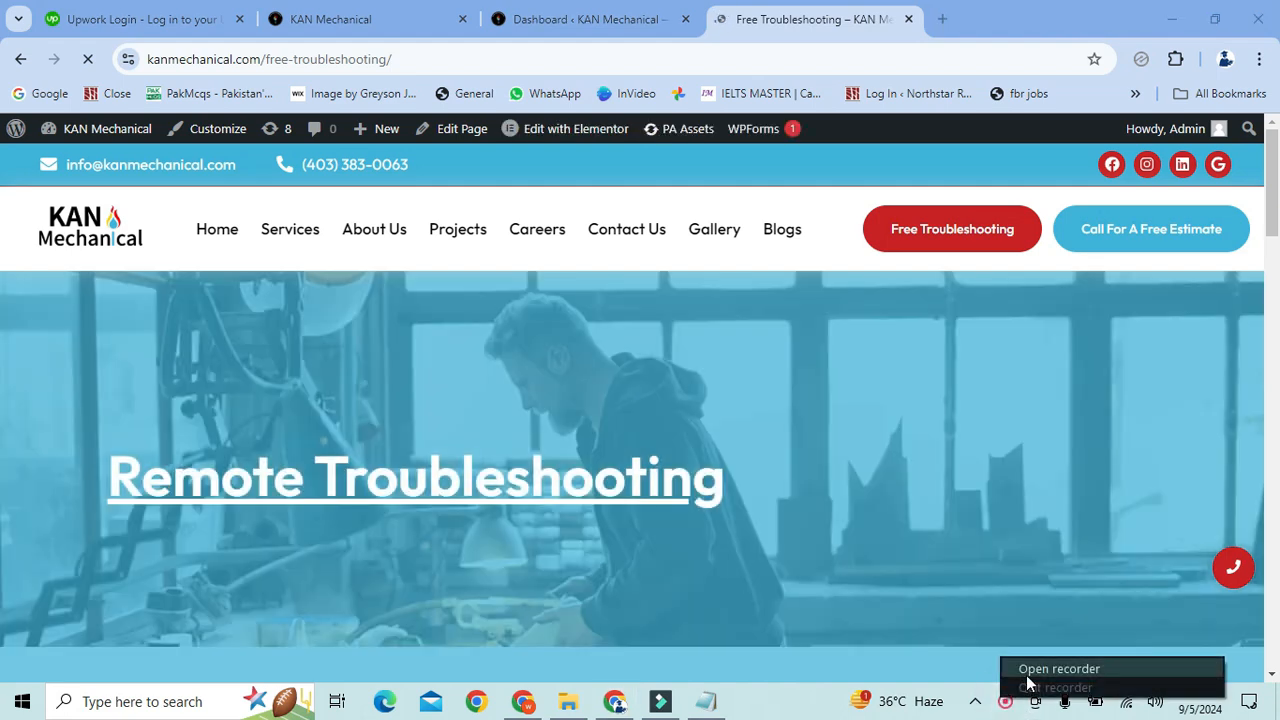
click(1040, 669)
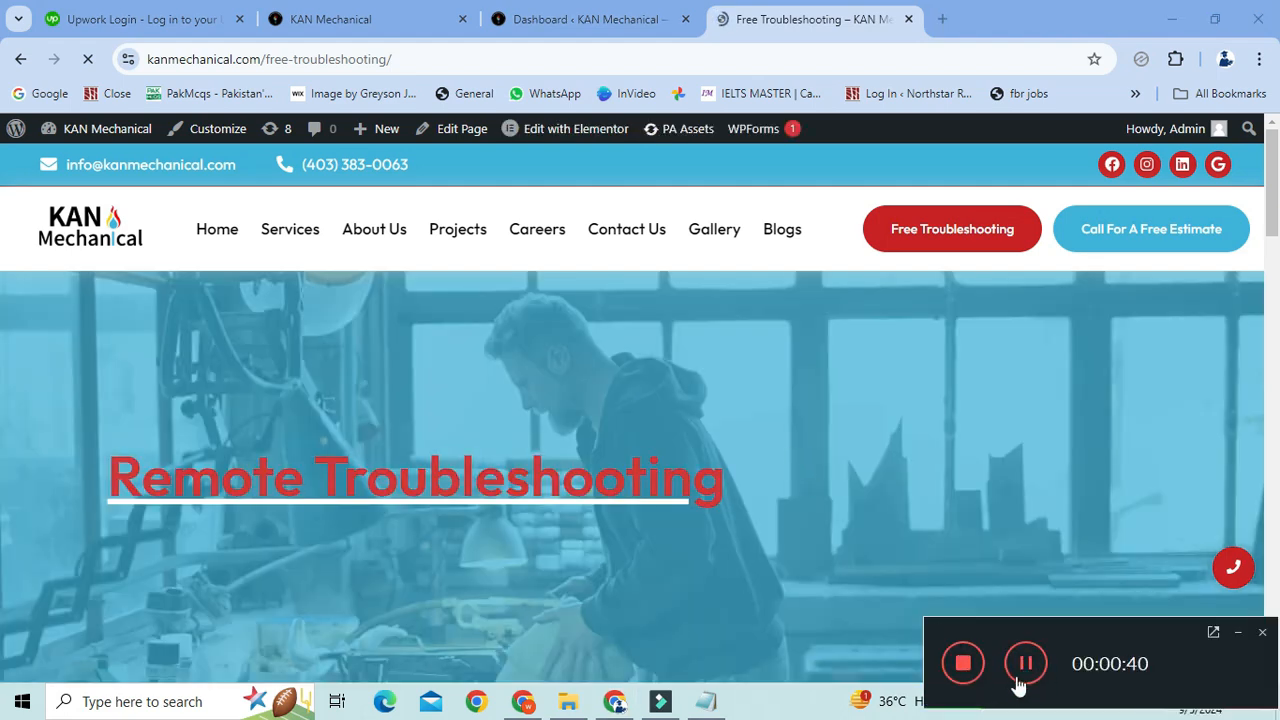